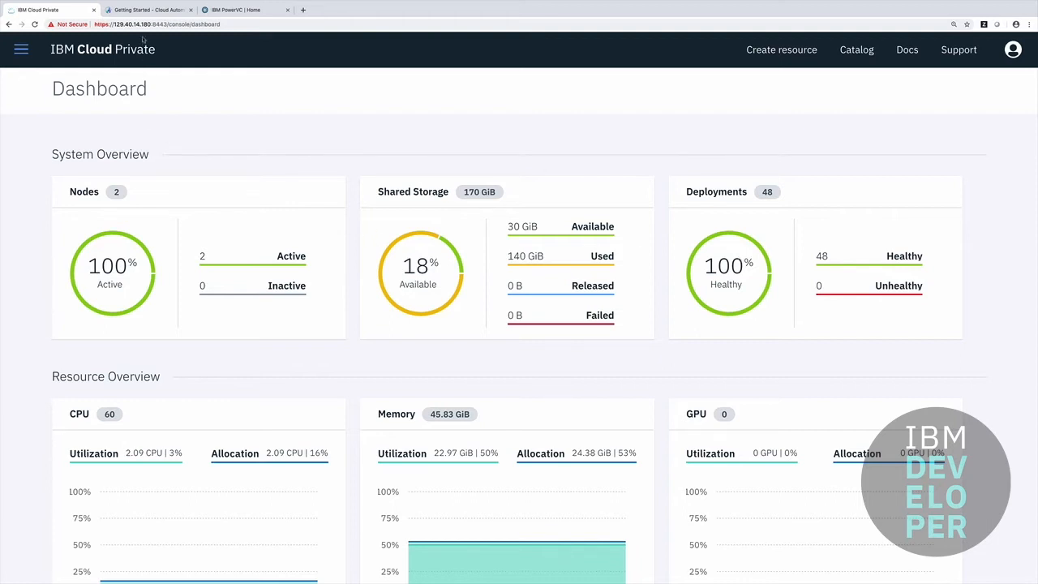
- Create a new service named 'Oracle on AIX' from the Cloud Automation Manager service library
left_click(141, 10)
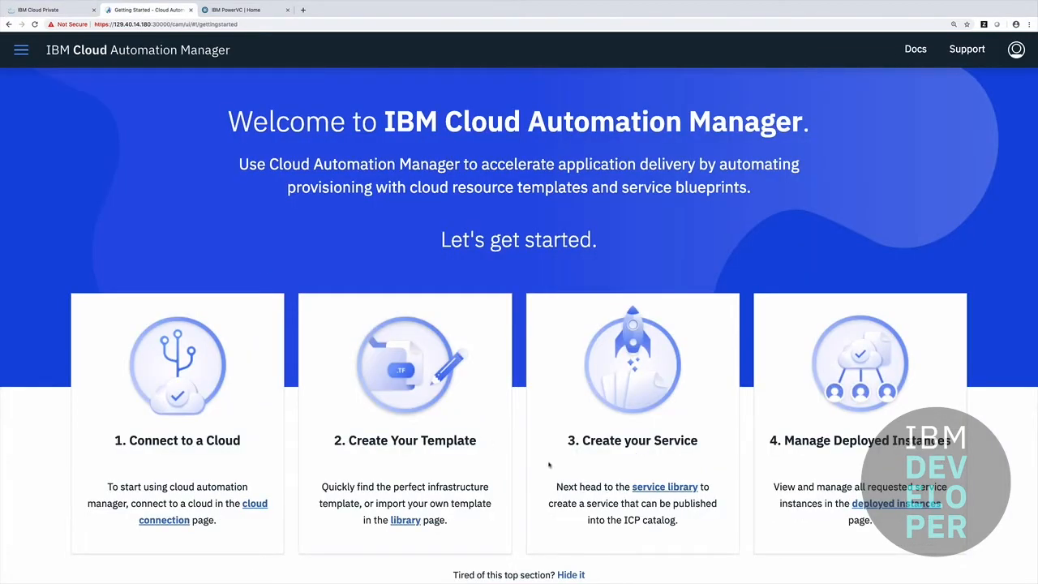
left_click(655, 487)
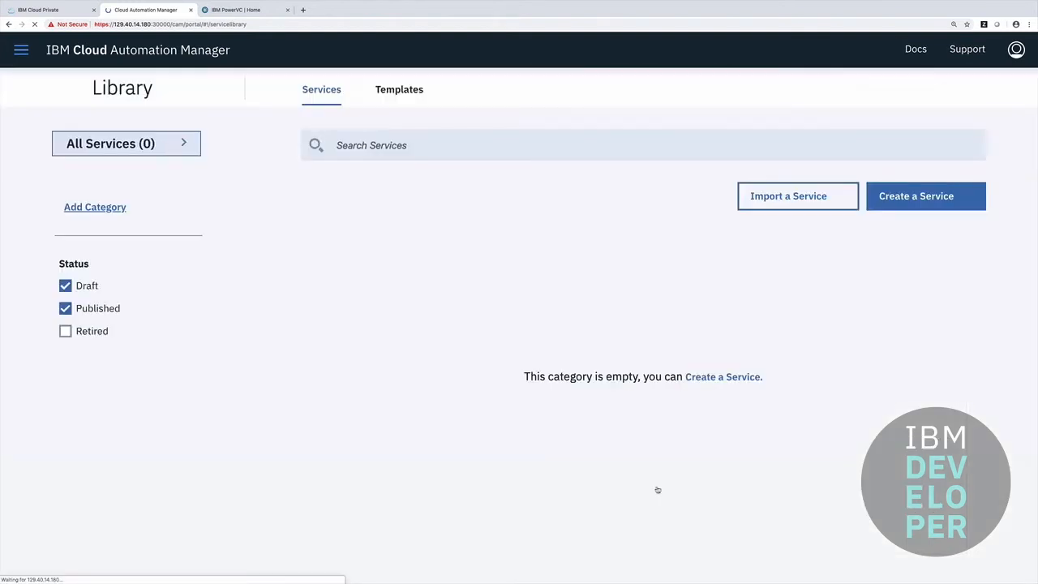
left_click(892, 206)
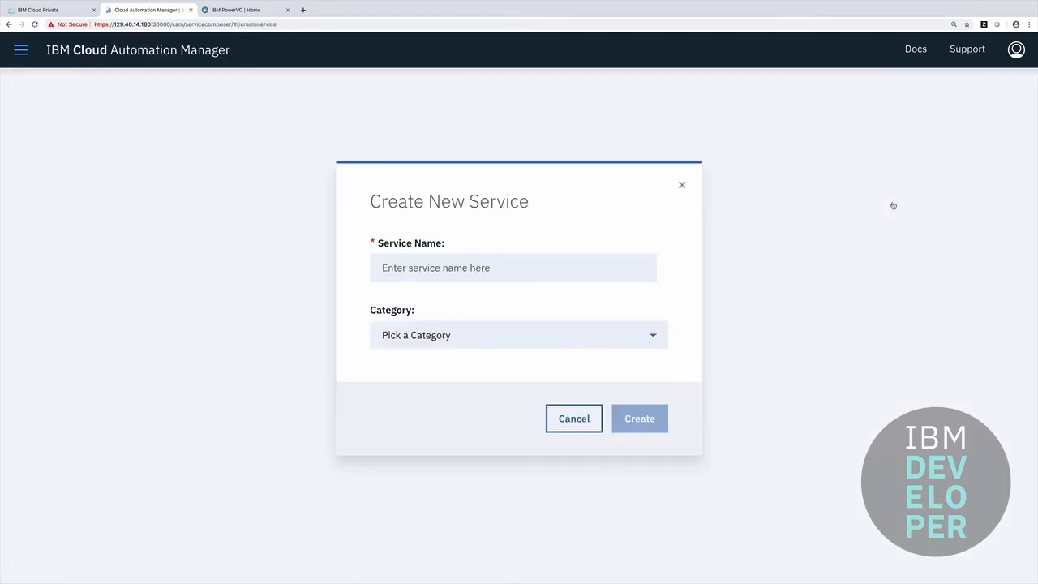
left_click(557, 271)
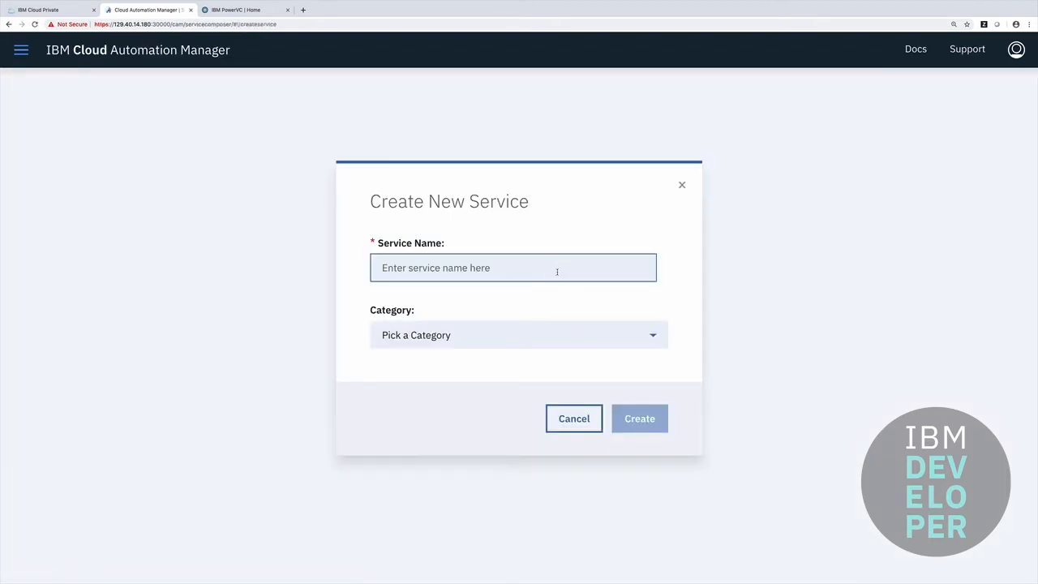
type("Oracle")
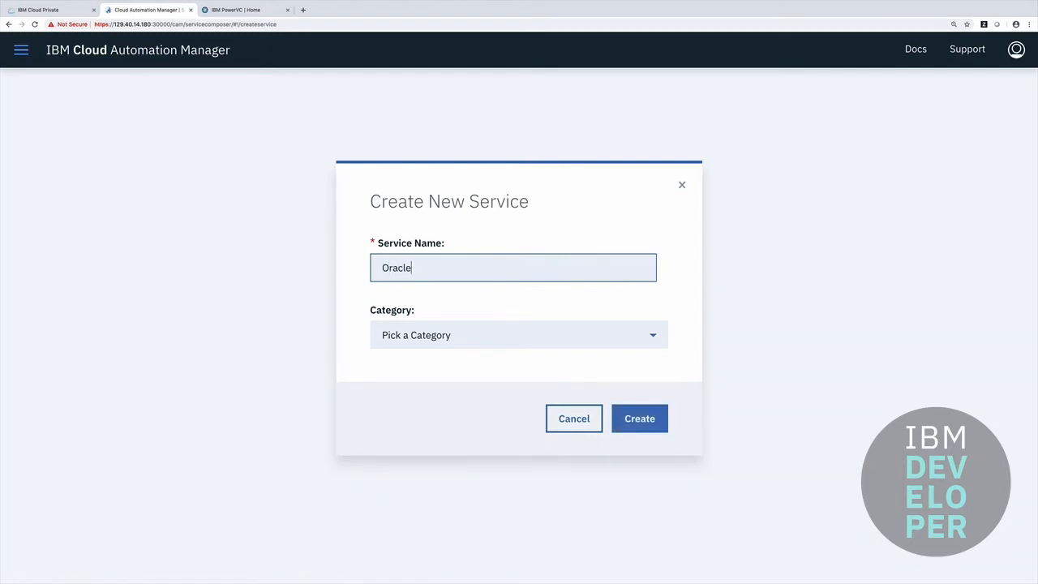
type(" on AIX")
left_click(635, 413)
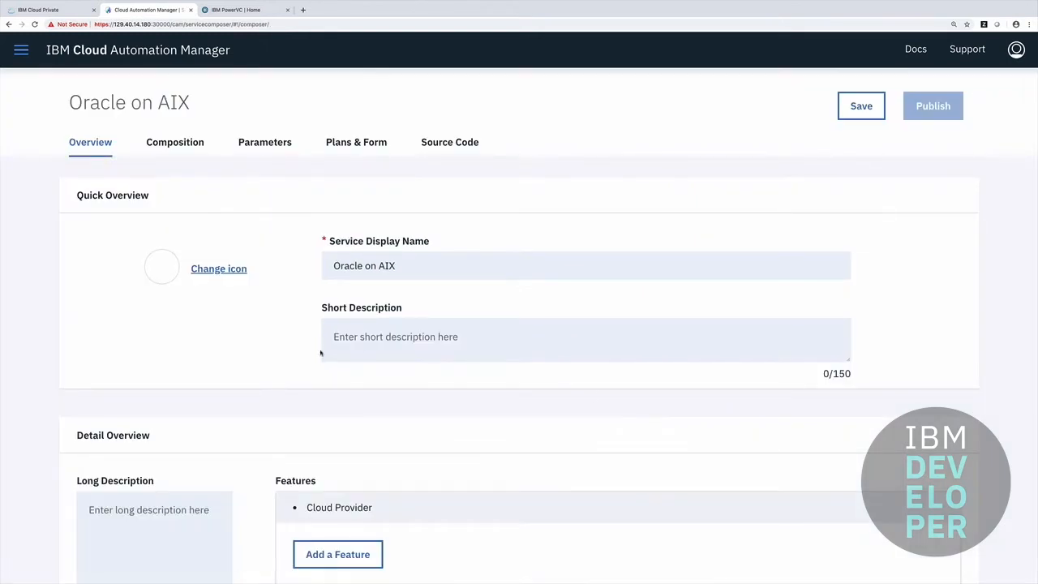
- Change the service icon to the green icon
left_click(219, 269)
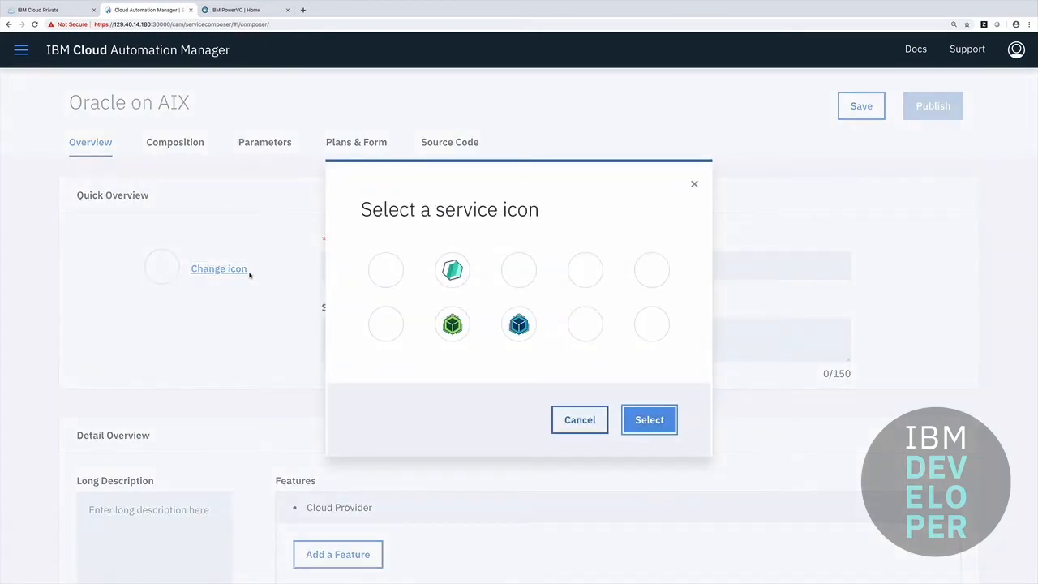
left_click(451, 271)
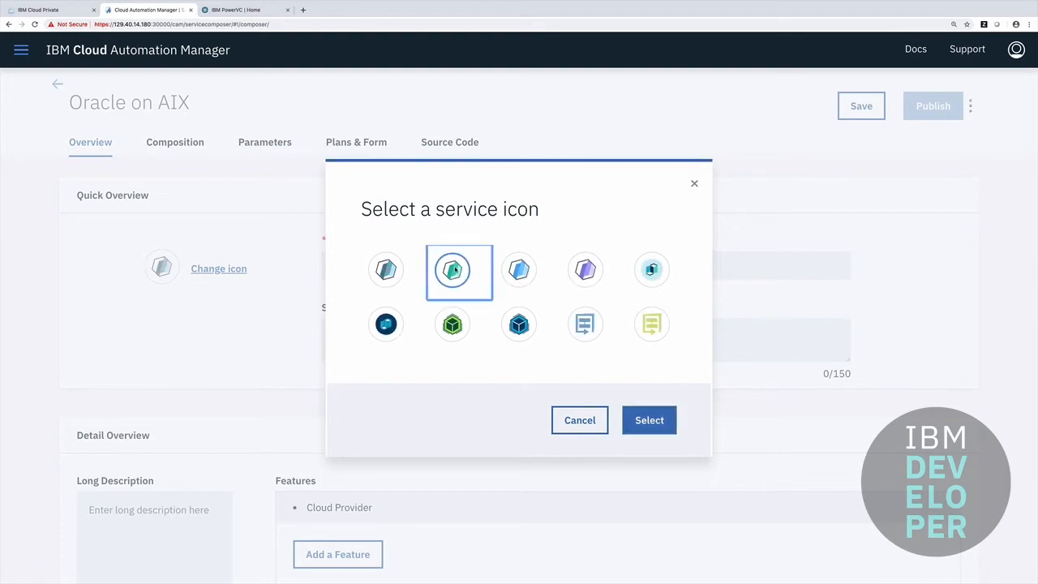
left_click(646, 420)
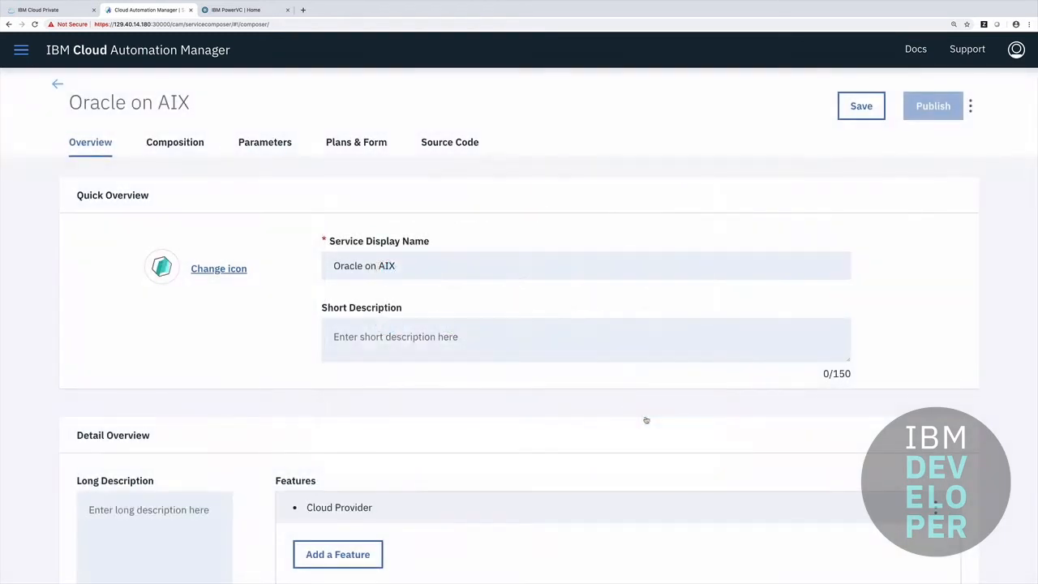
- Enter the short description 'Deploys Oracle on AIX on IBM Power Systems'
left_click(575, 340)
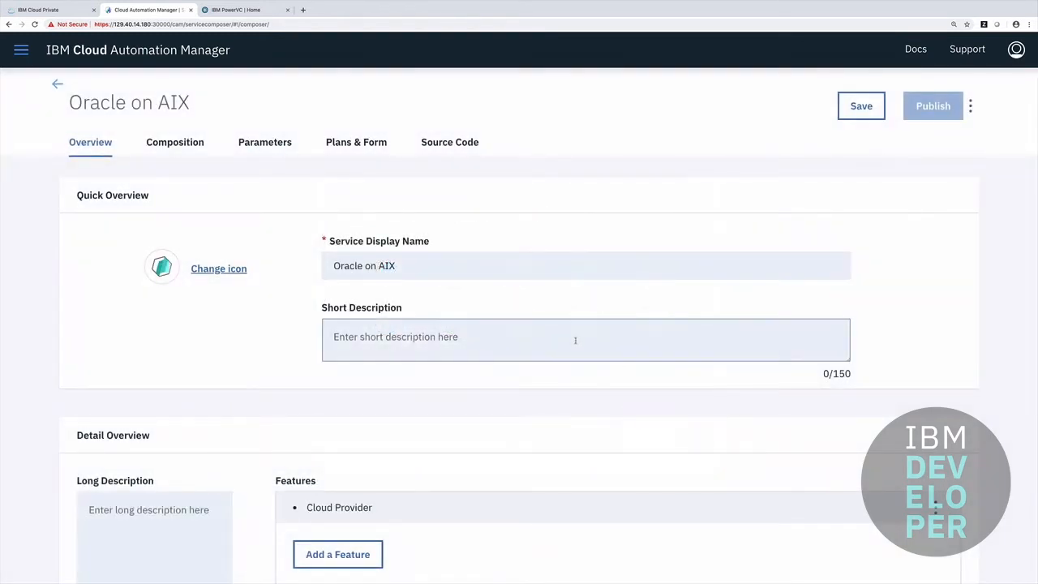
type("Depl")
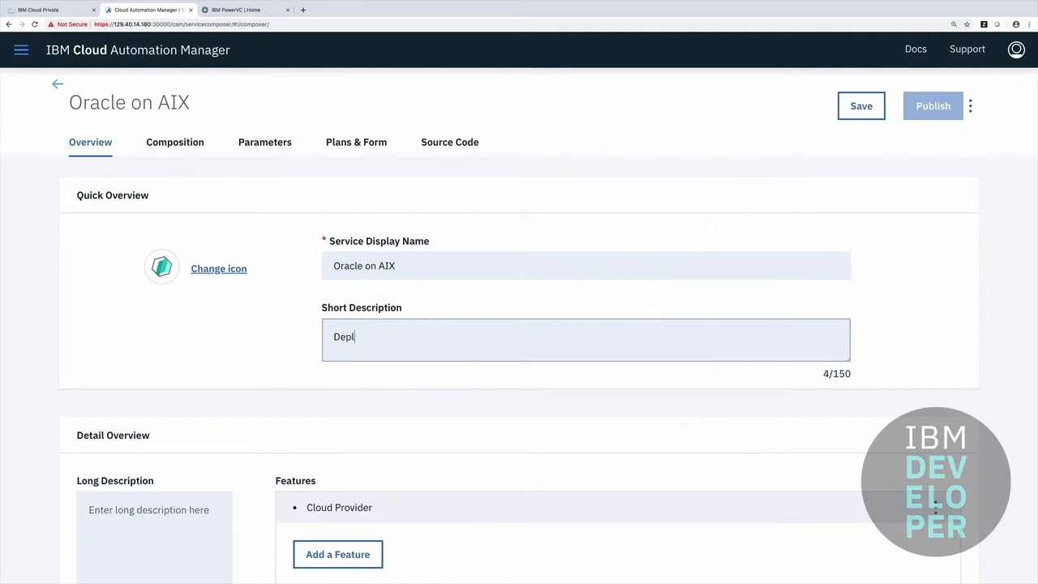
type("oys Oracle on AIX on IB")
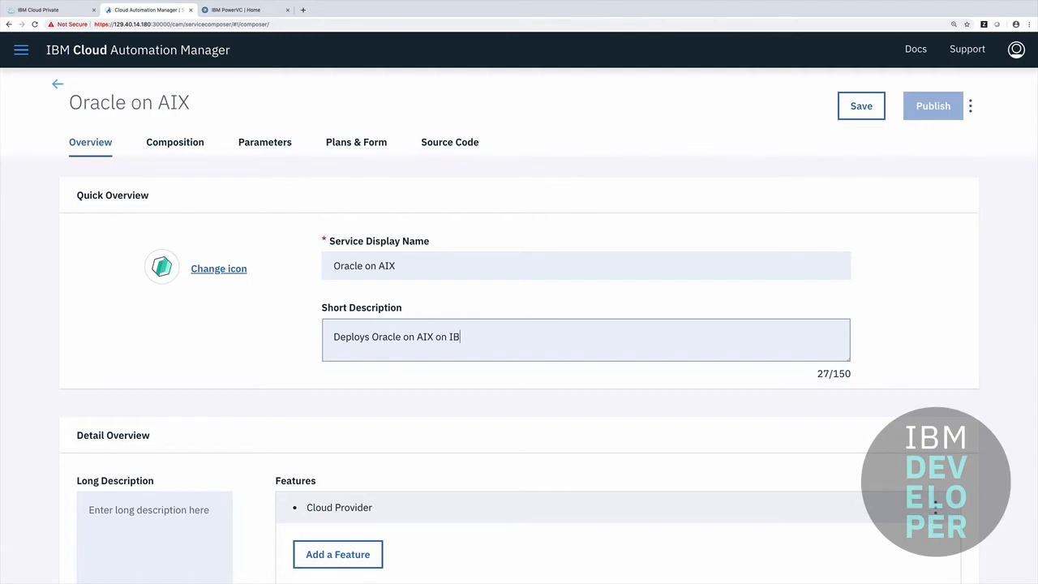
type("M Power Systems")
scroll(519, 365, "down", 1)
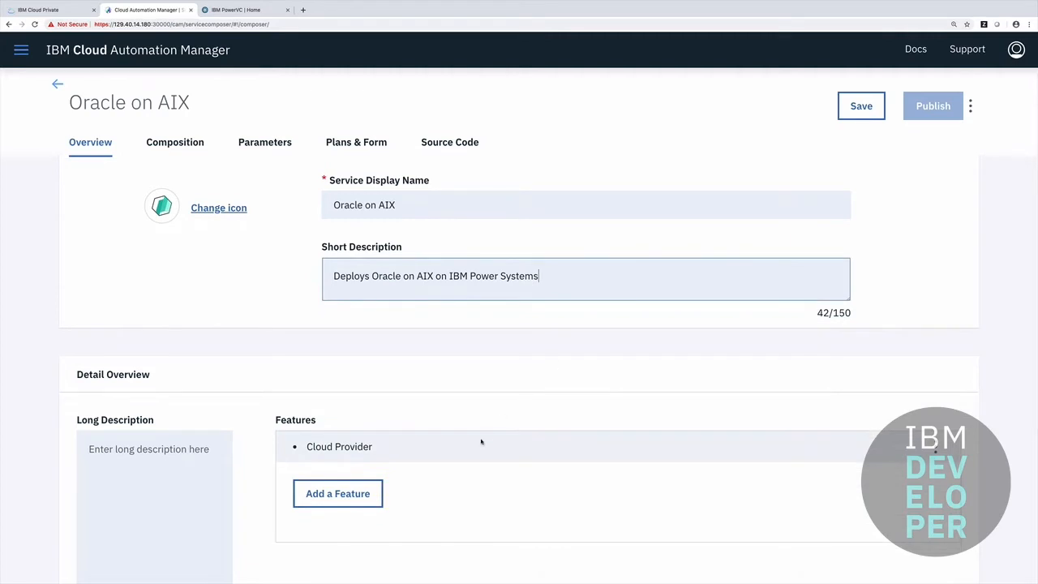
scroll(483, 442, "up", 1)
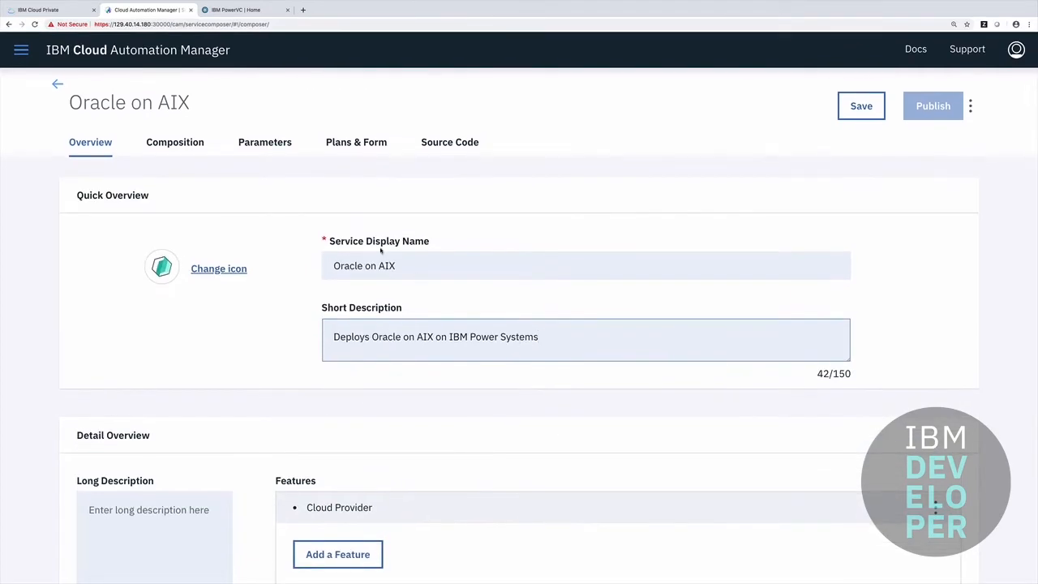
left_click(182, 145)
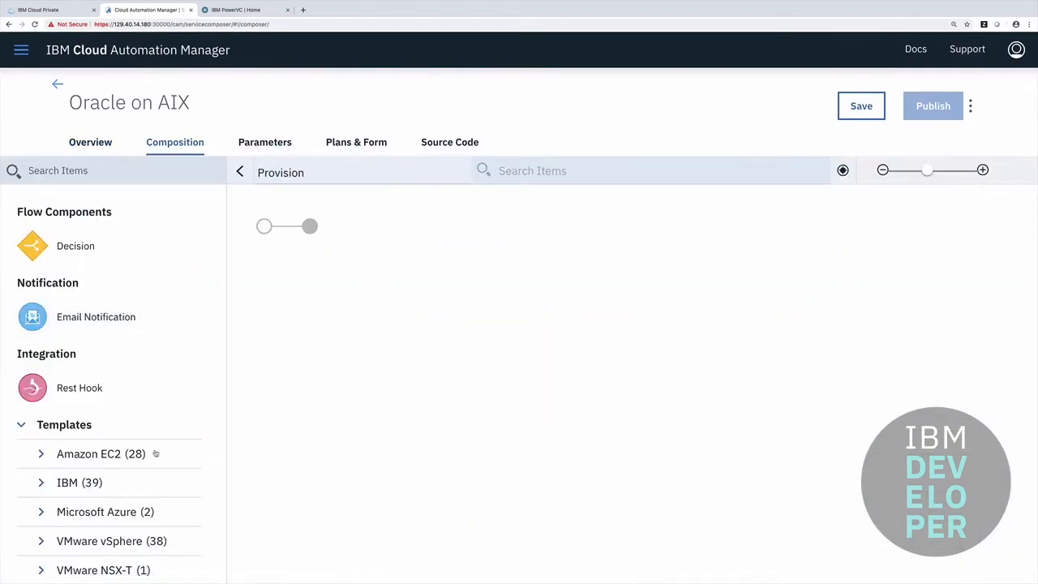
- Drag the IBM PowerVC Single Virtual Machine Example template from OpenStack templates onto the Provision flow
scroll(156, 454, "down", 1)
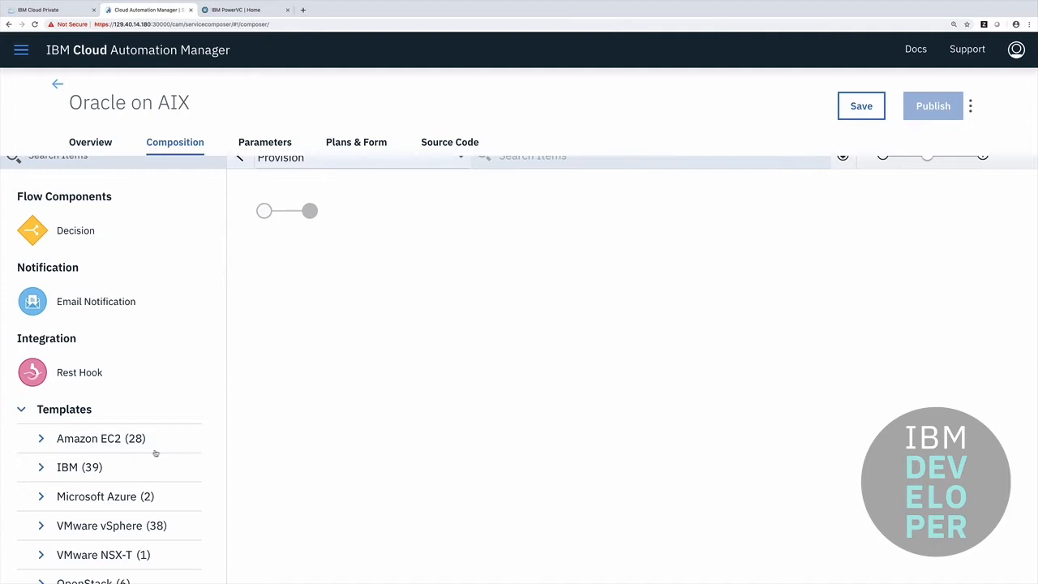
scroll(155, 453, "down", 5)
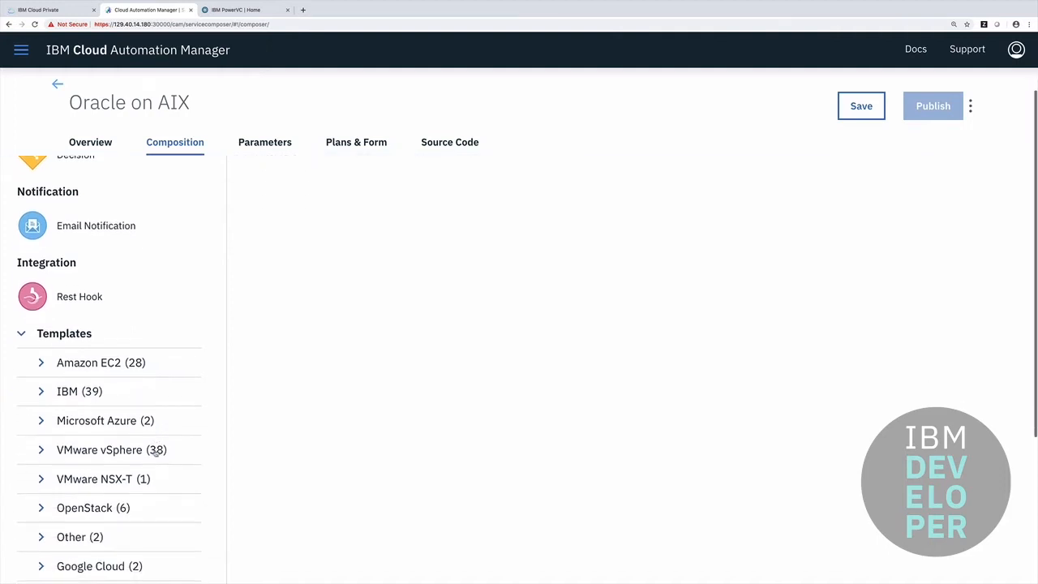
left_click(98, 516)
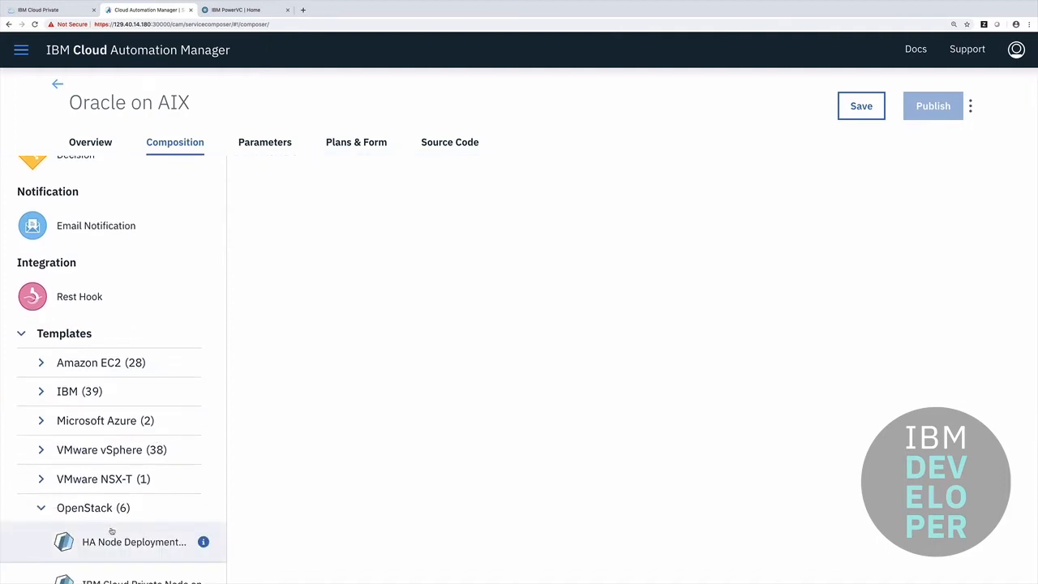
key("ctrl+minus")
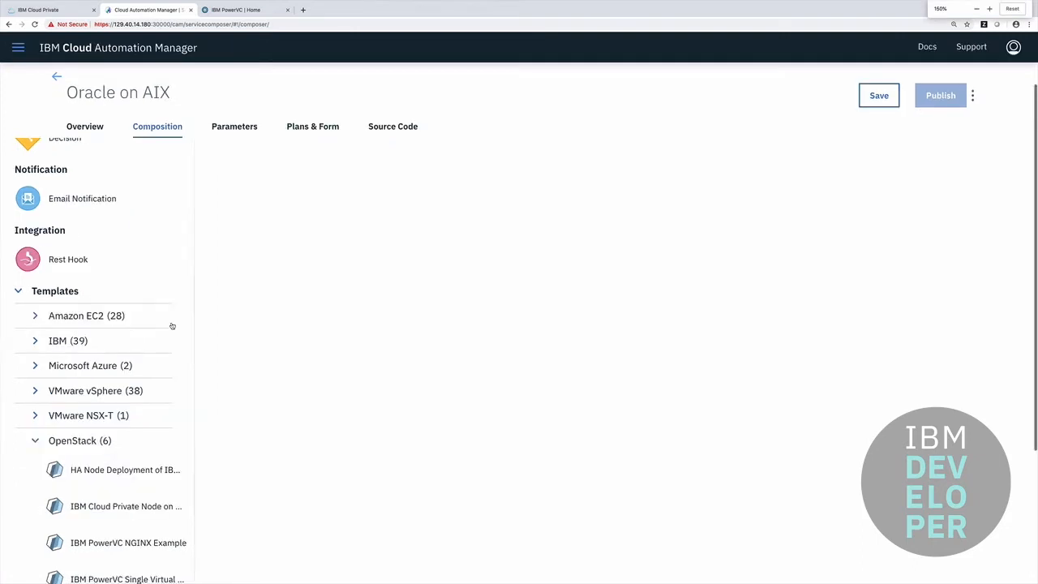
key("ctrl+plus")
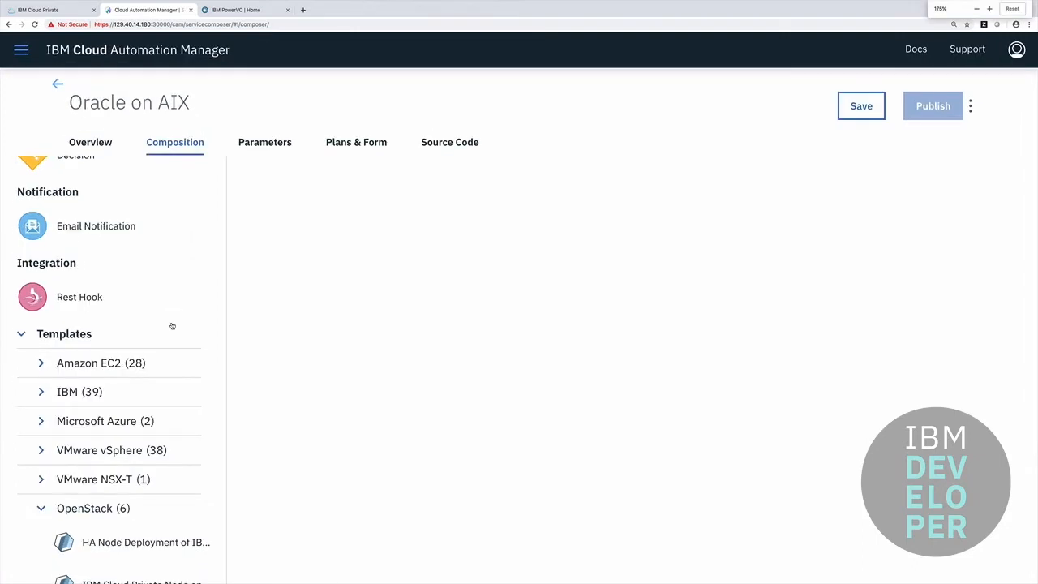
key("ctrl+0")
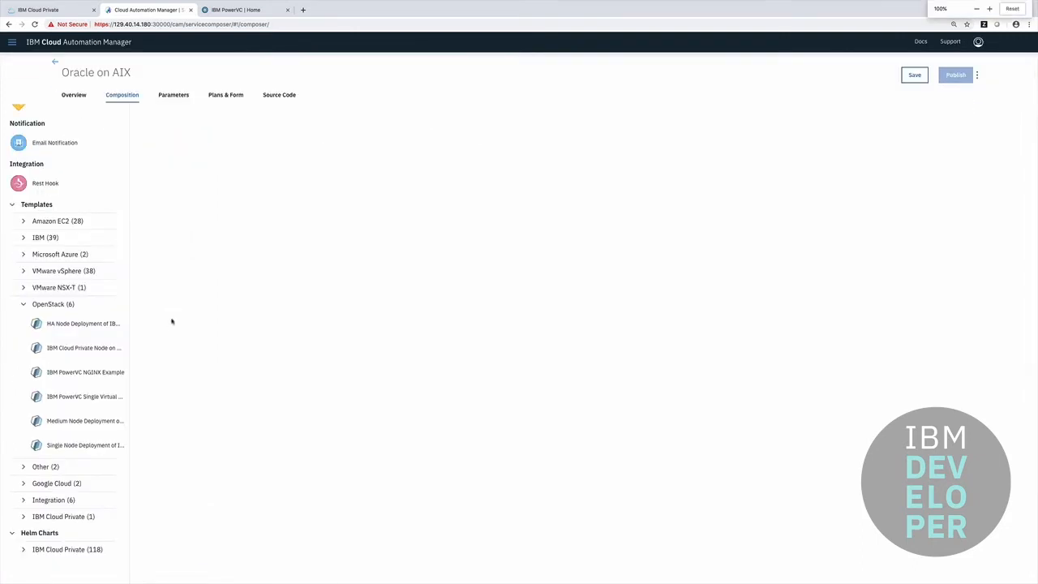
scroll(175, 308, "up", 1)
scroll(175, 308, "down", 1)
scroll(175, 308, "up", 1)
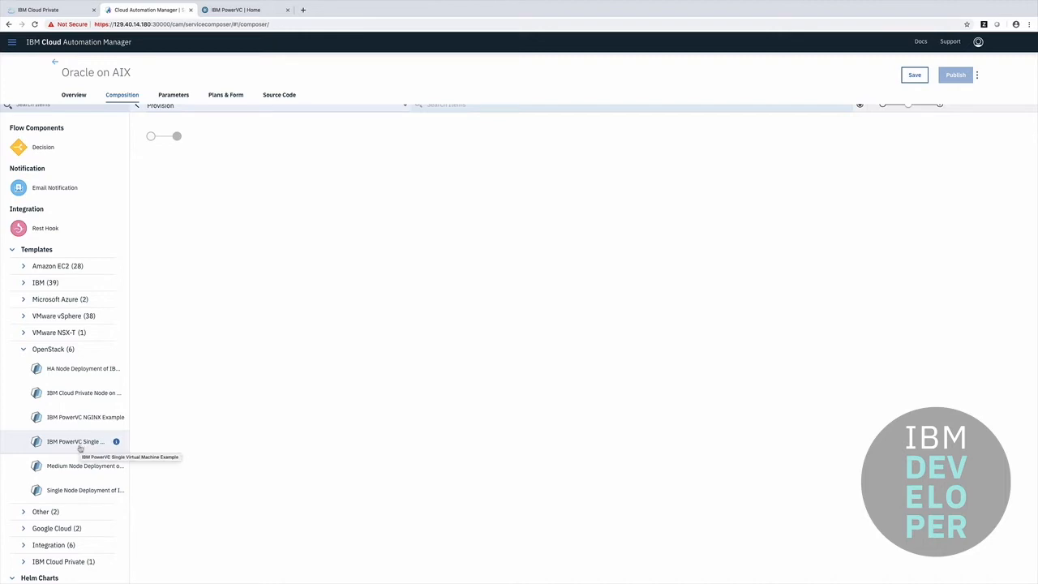
left_click_drag(80, 447, 168, 138)
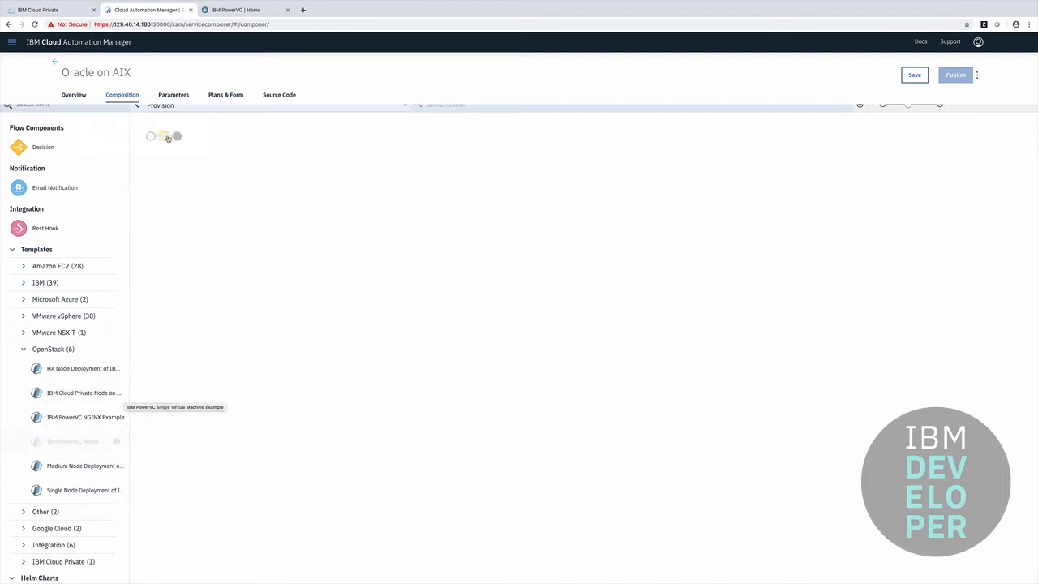
key("ctrl+plus")
key("ctrl+plus")
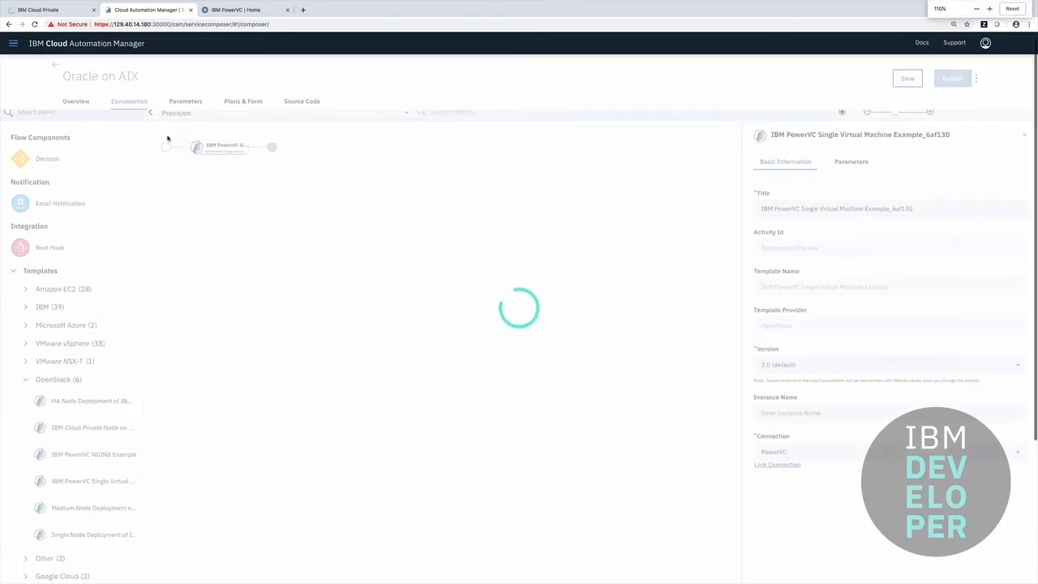
key("ctrl+plus")
key("ctrl+plus")
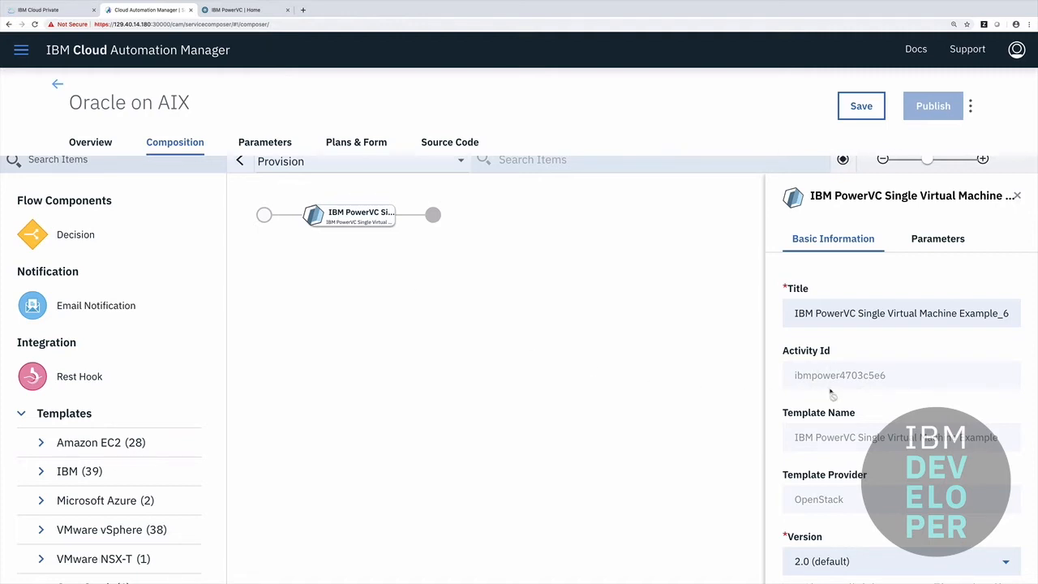
- Review the PowerVC node's input parameters, then check the PowerVC home dashboard
scroll(830, 393, "down", 1)
scroll(831, 393, "down", 3)
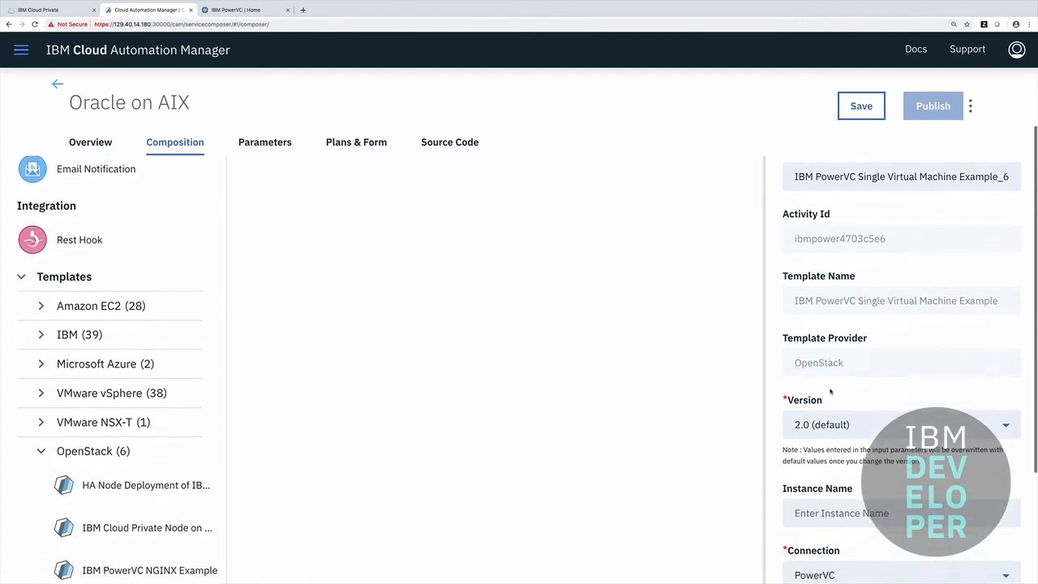
scroll(829, 391, "down", 2)
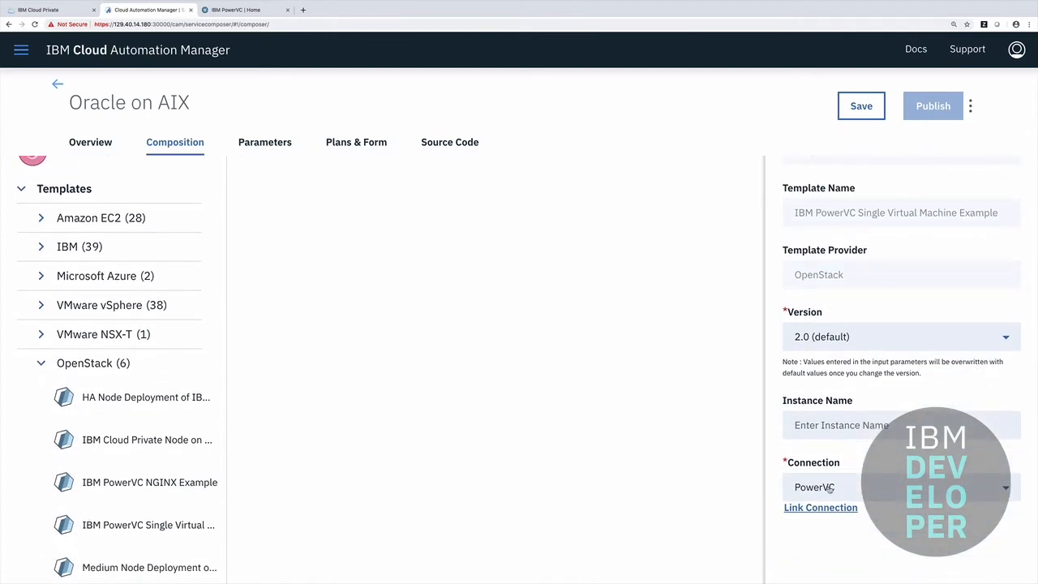
scroll(828, 487, "up", 6)
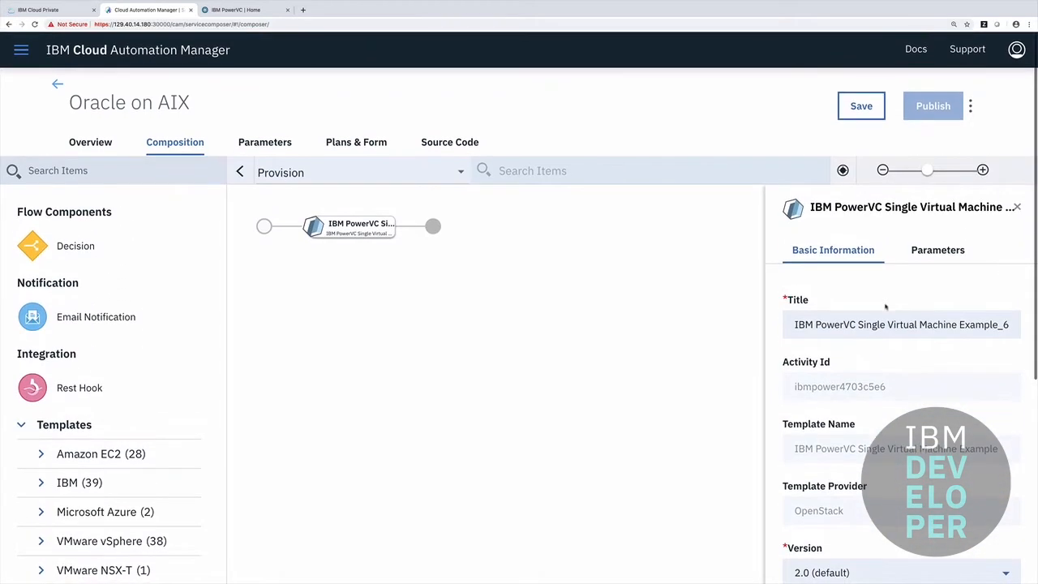
left_click(930, 256)
mouse_move(843, 380)
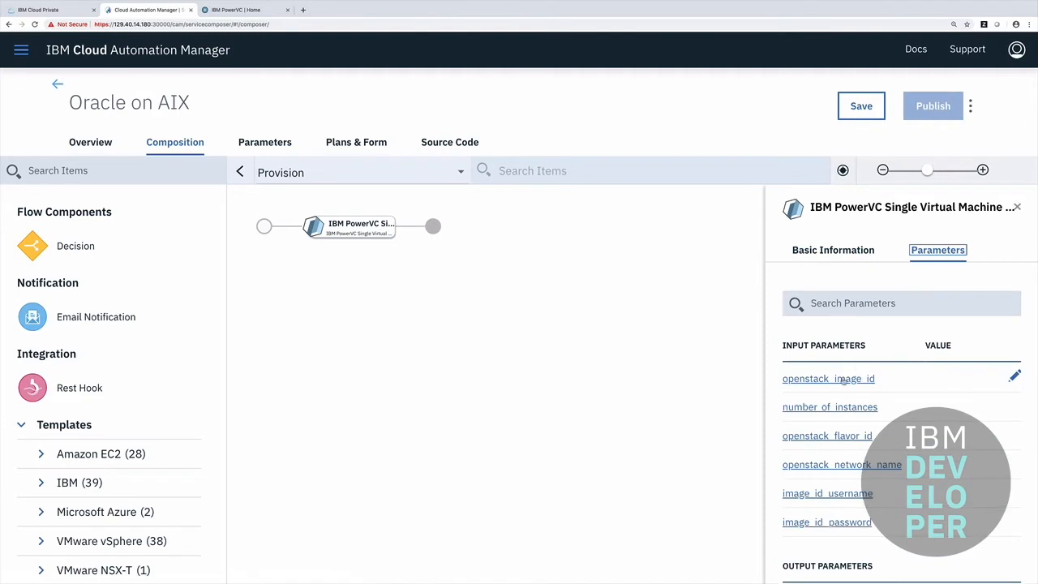
scroll(843, 380, "down", 1)
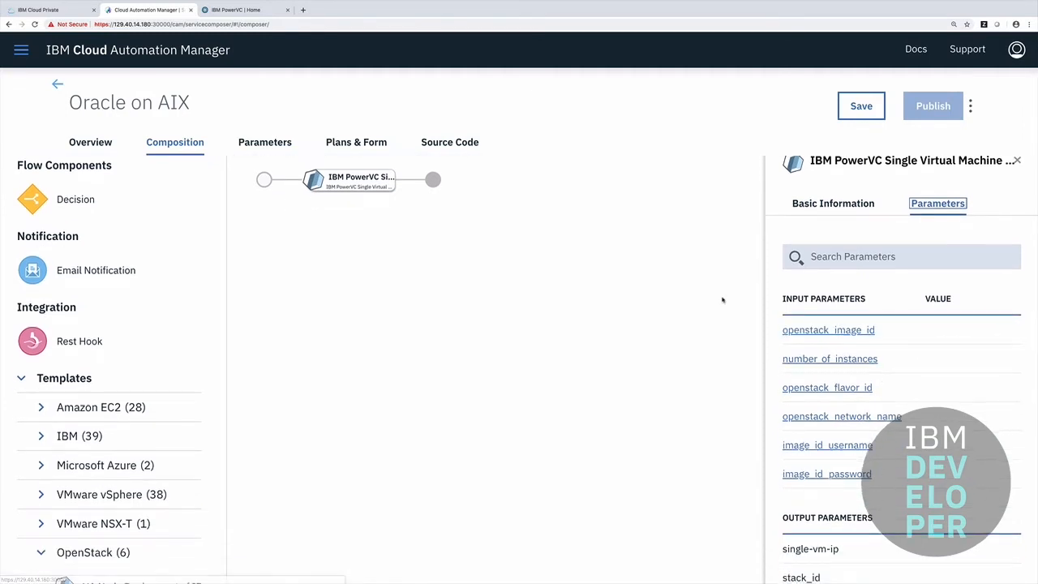
left_click(253, 11)
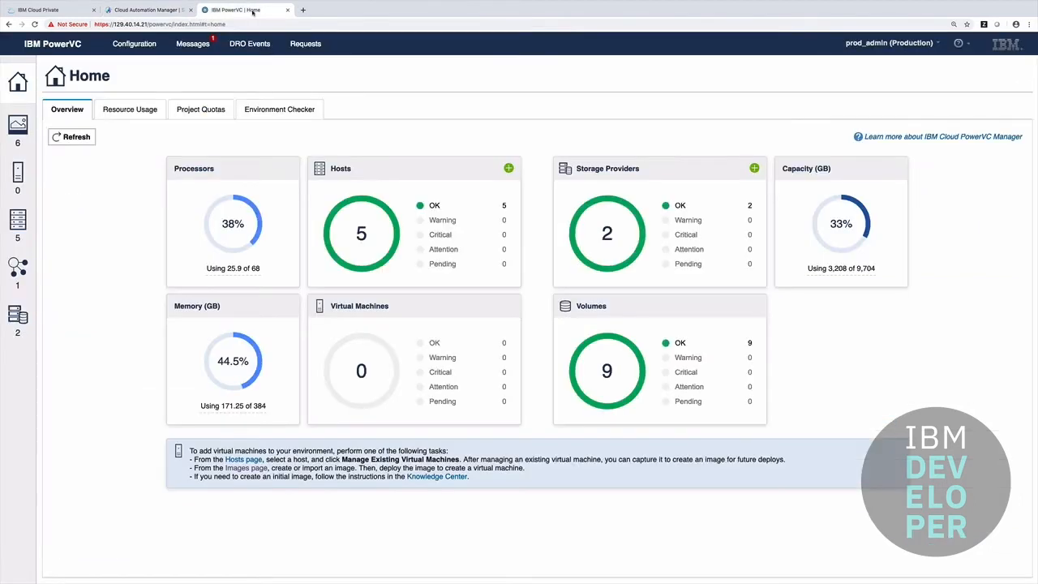
- Open the oracle-aix72 image details in PowerVC and select its image ID
left_click(18, 128)
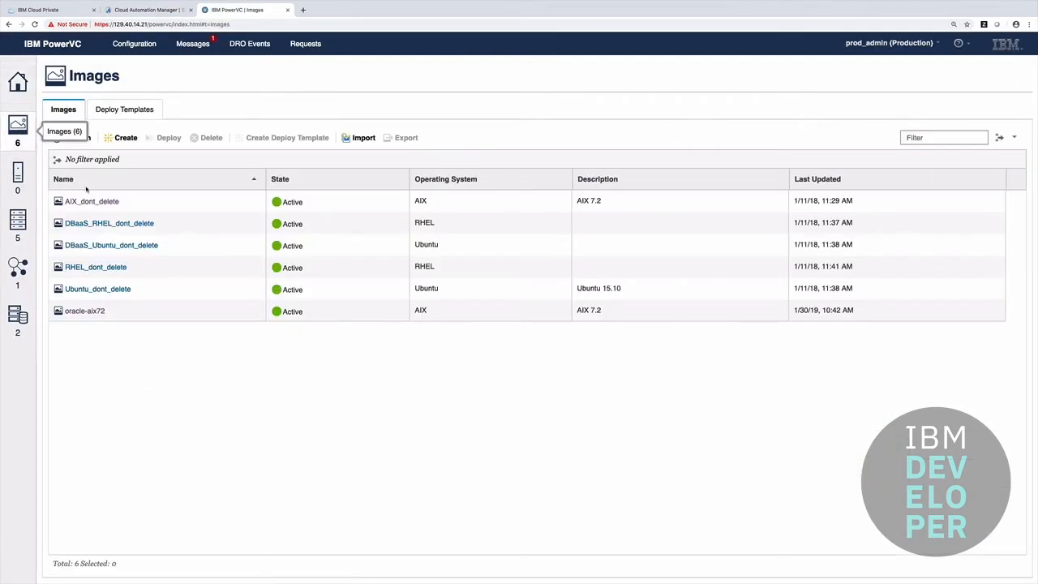
left_click(82, 311)
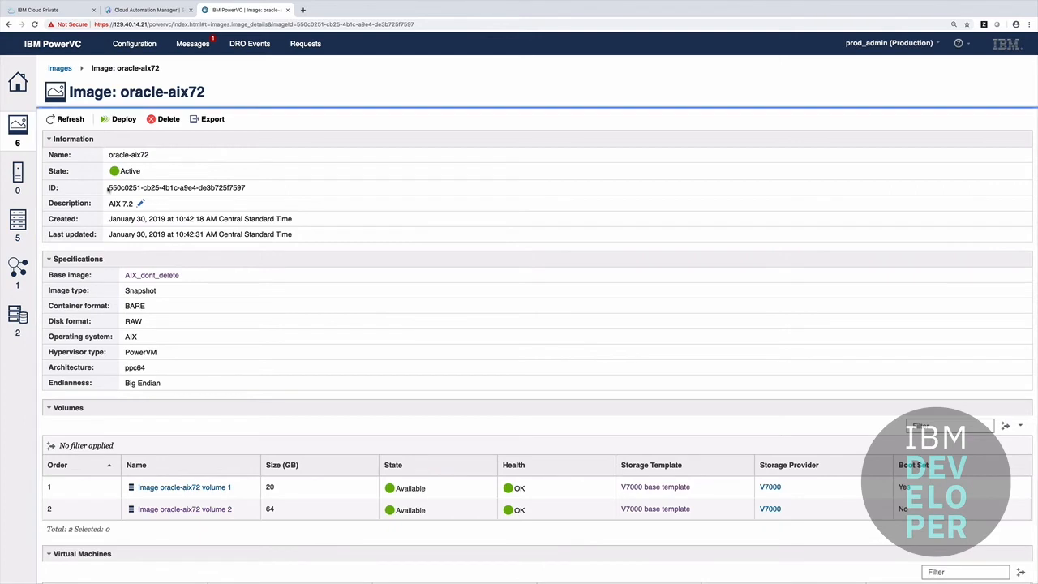
left_click_drag(108, 188, 240, 188)
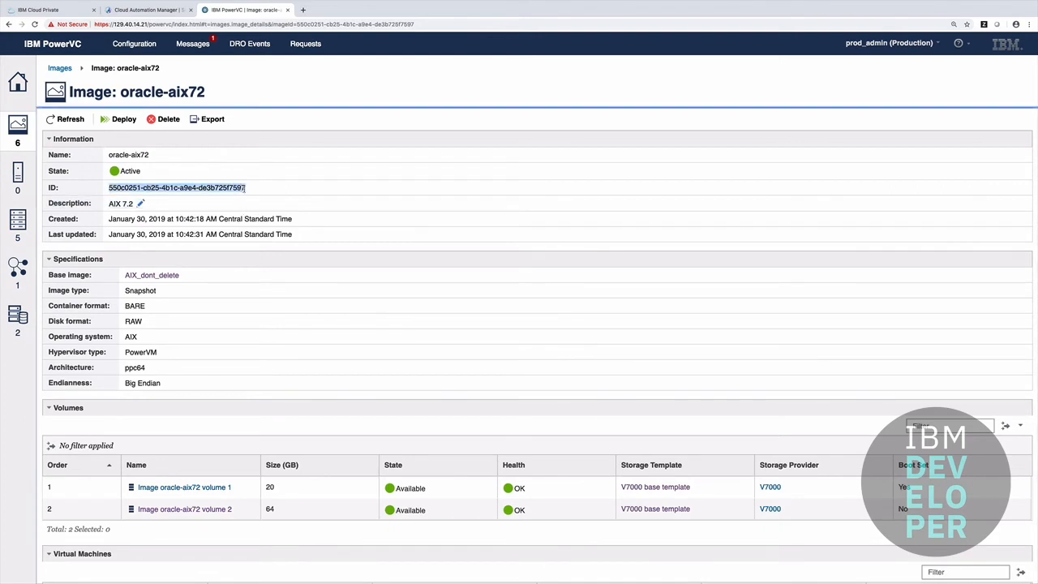
left_click(146, 10)
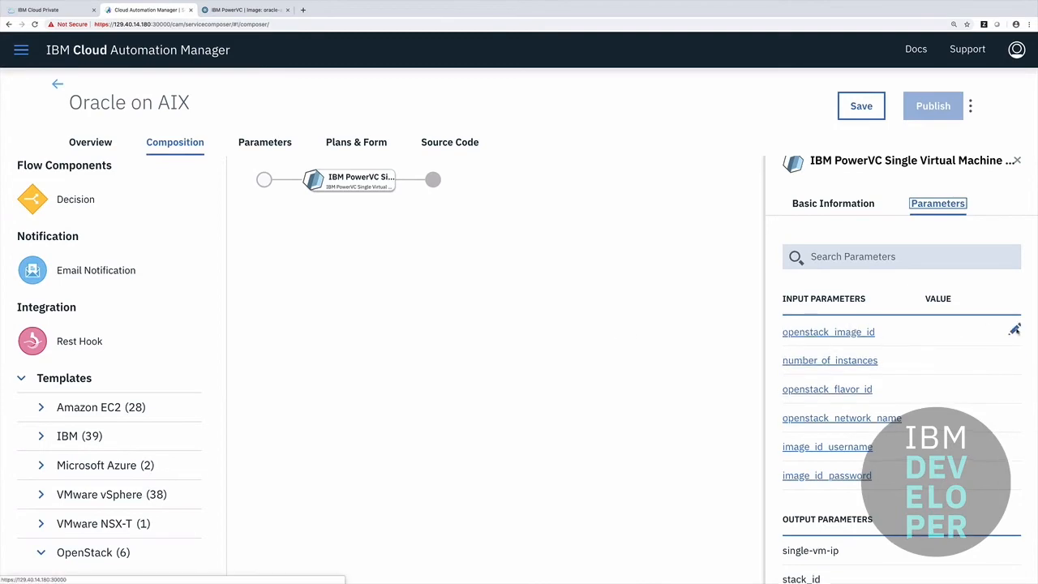
- Paste the oracle-aix72 image ID into openstack_image_id and set number_of_instances to 1
left_click(1014, 329)
key("ctrl+v")
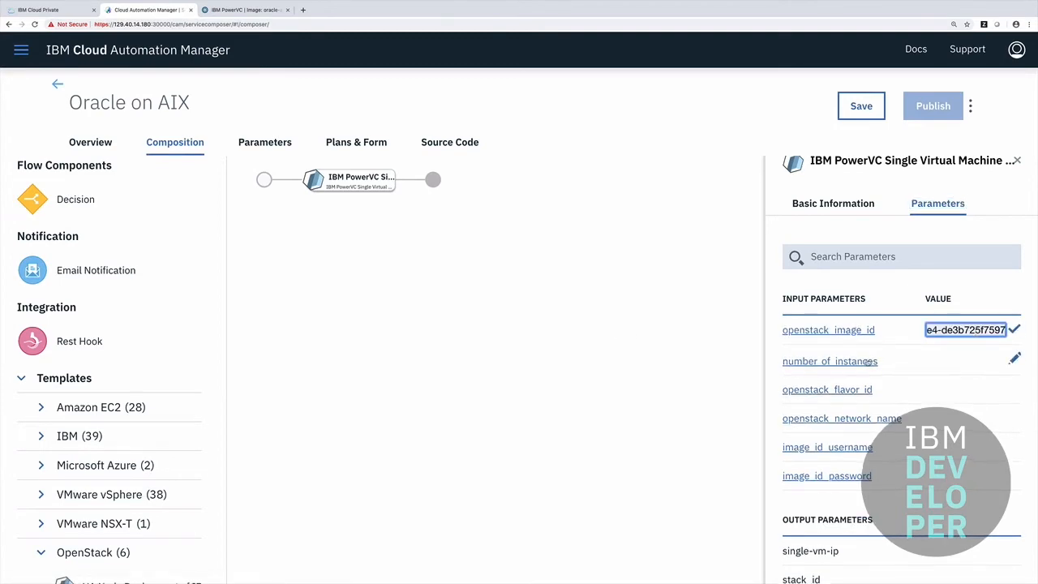
left_click(967, 359)
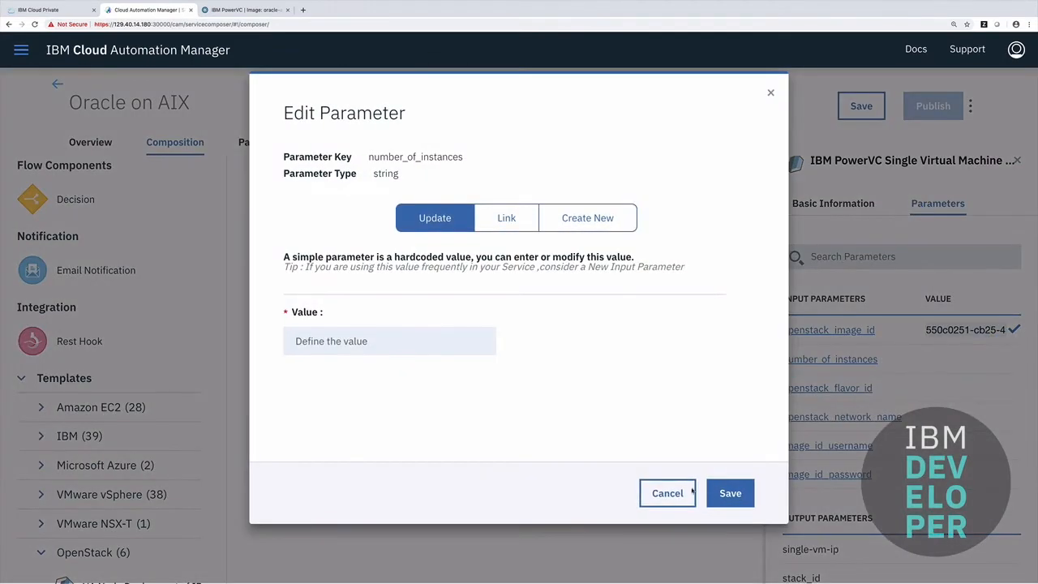
left_click(667, 493)
left_click(1014, 357)
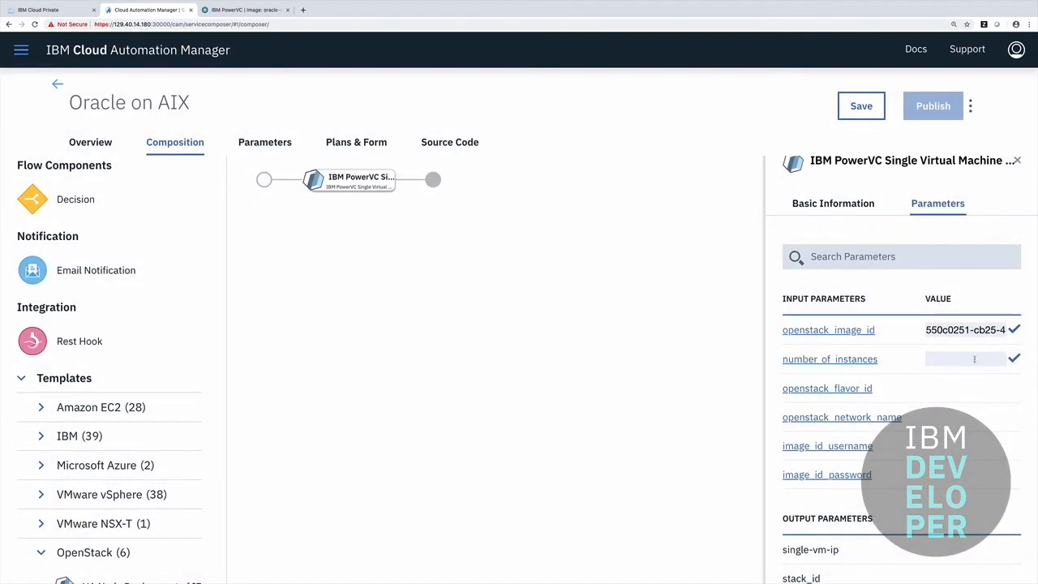
left_click(973, 358)
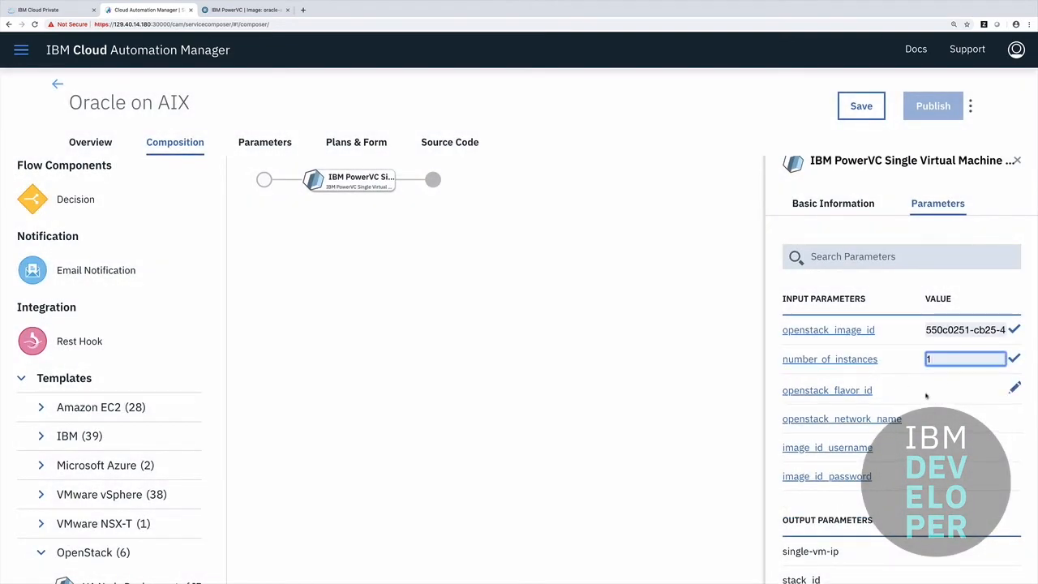
left_click(248, 9)
- Copy the ID of PowerVC's medium compute template
left_click(134, 44)
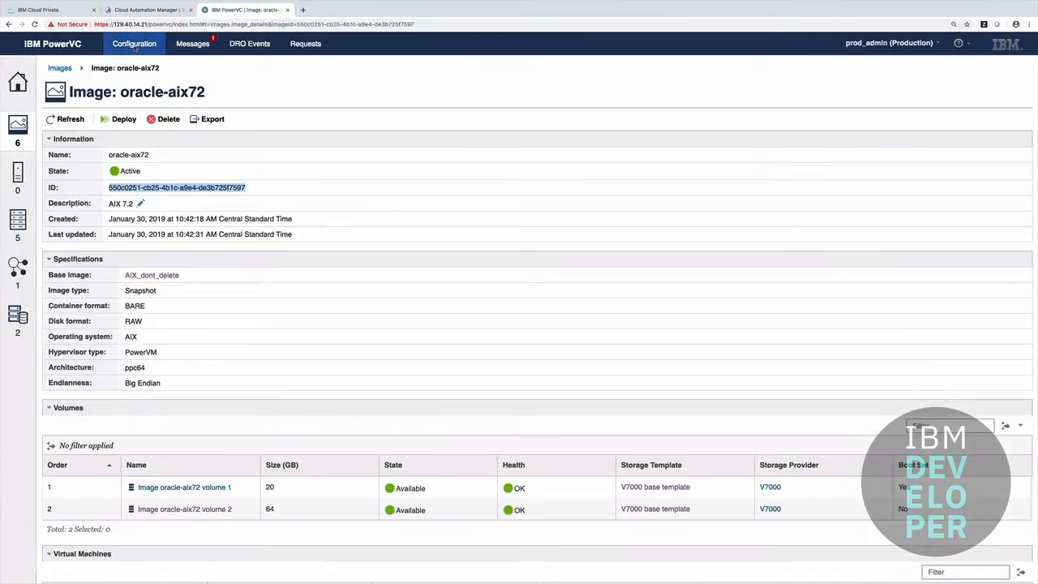
left_click(79, 207)
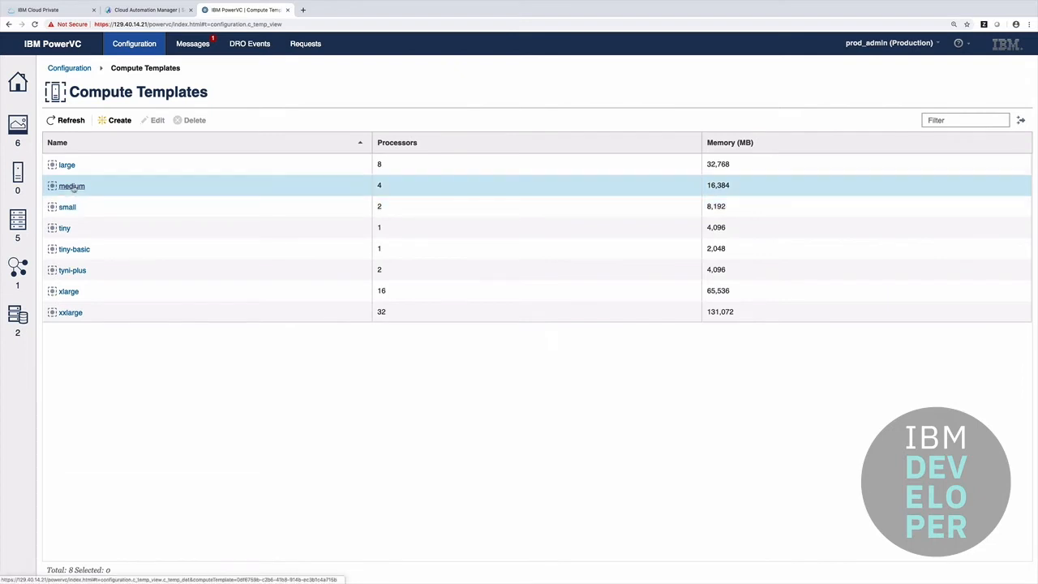
left_click(72, 186)
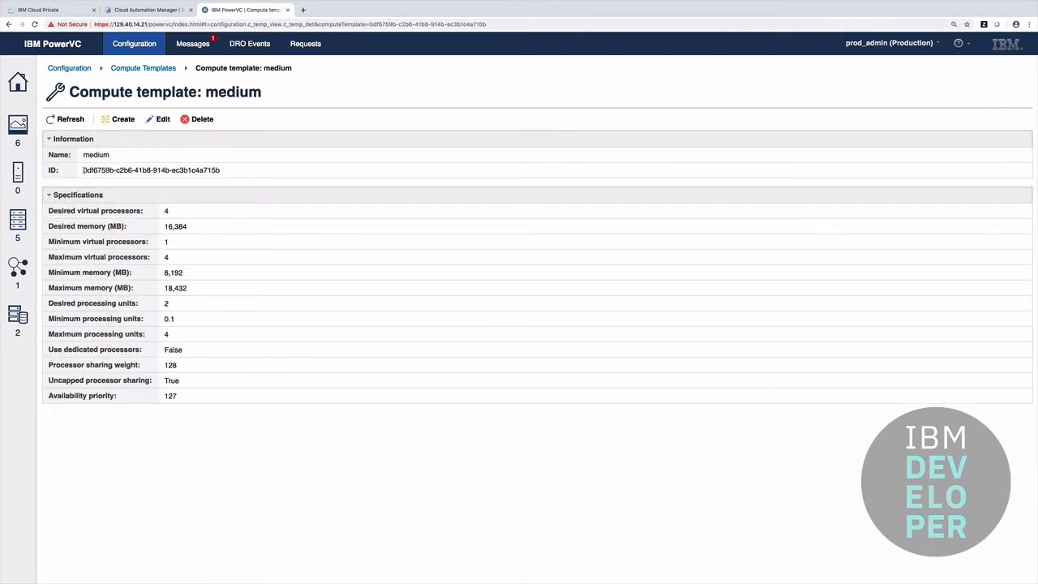
left_click(84, 170)
left_click_drag(182, 169, 215, 170)
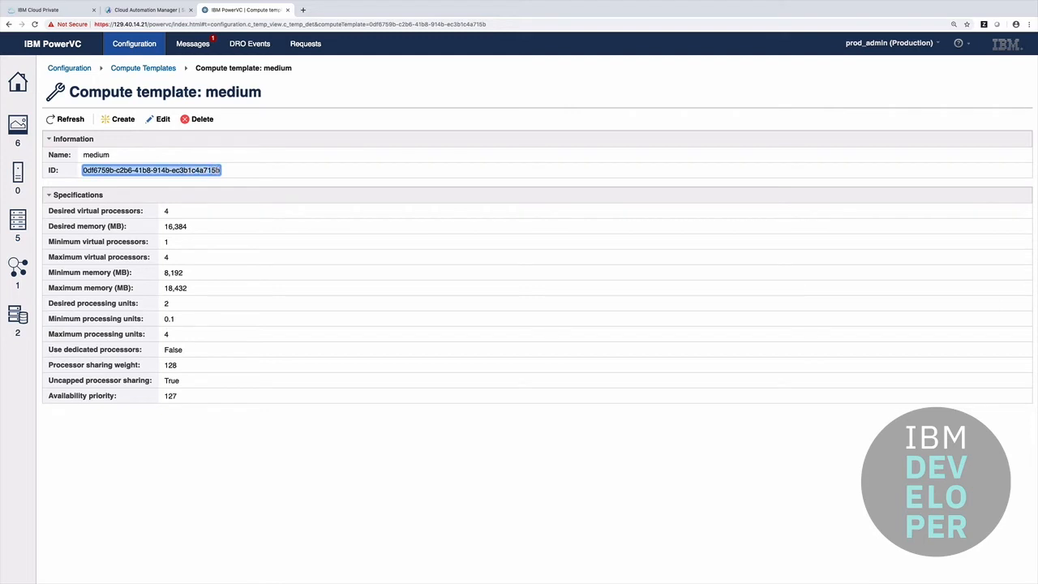
right_click(211, 172)
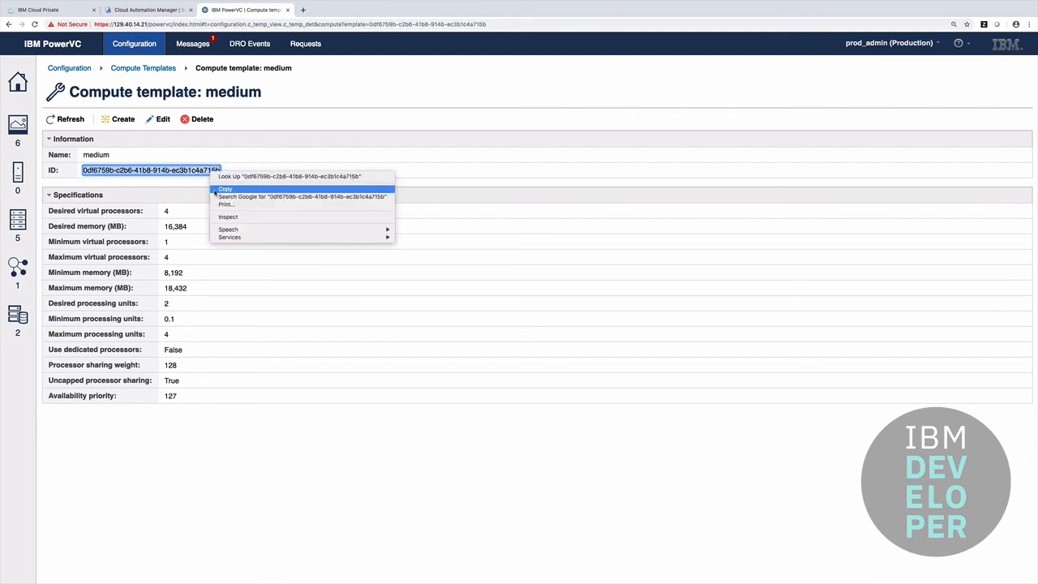
left_click(216, 190)
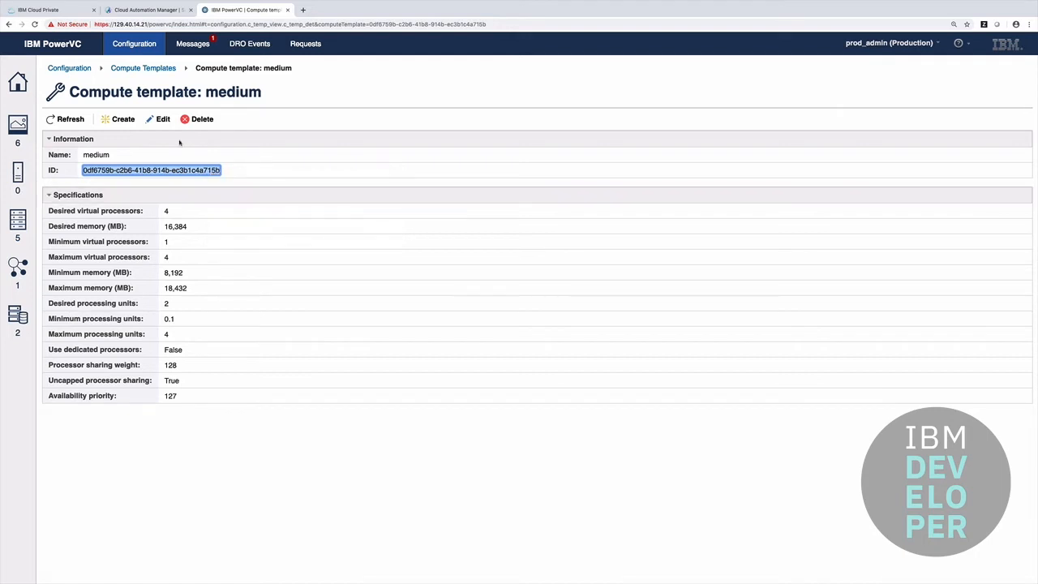
- Paste the medium template ID as the openstack_flavor_id value
left_click(146, 10)
mouse_move(889, 388)
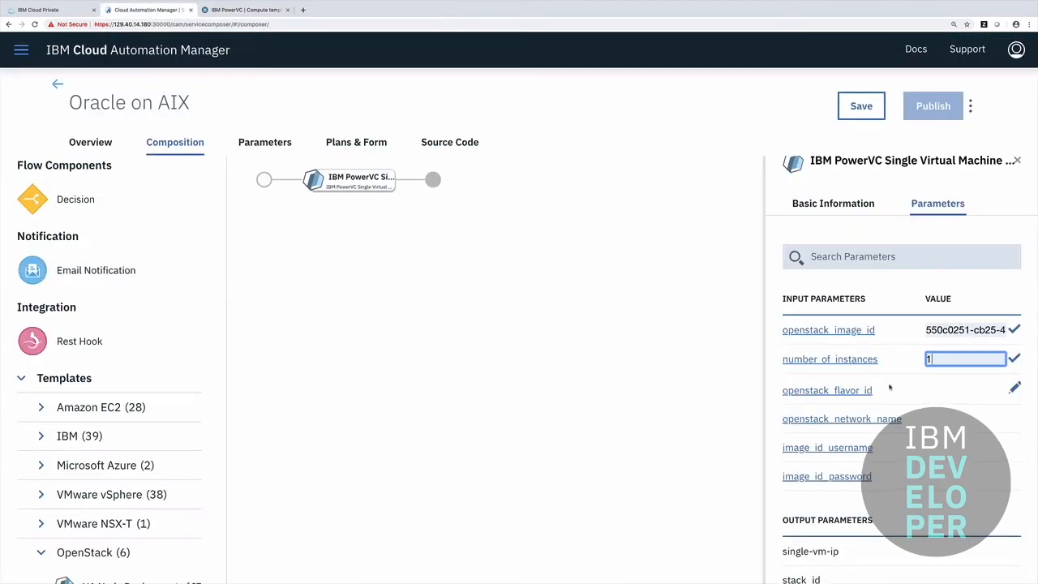
left_click(1014, 387)
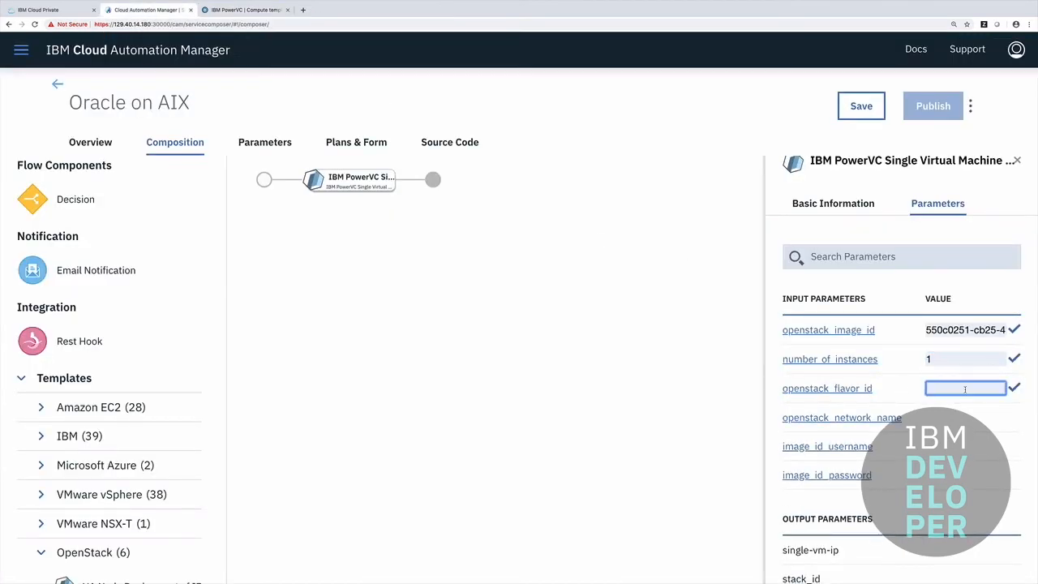
key("ctrl+v")
mouse_move(950, 416)
left_click(249, 10)
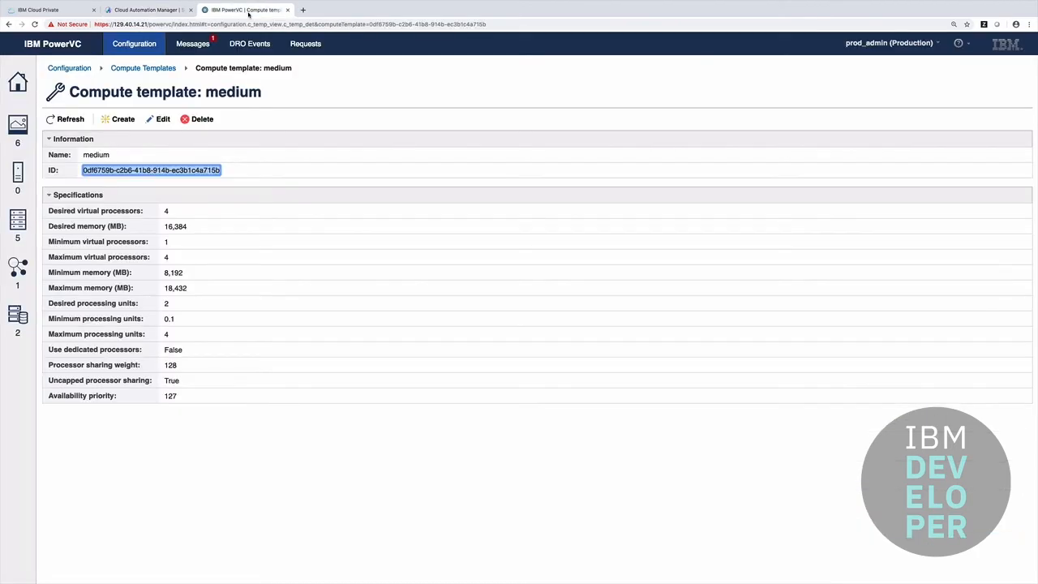
- Look up the available static_network network in PowerVC's Networks list
left_click(65, 70)
left_click(18, 83)
left_click(16, 318)
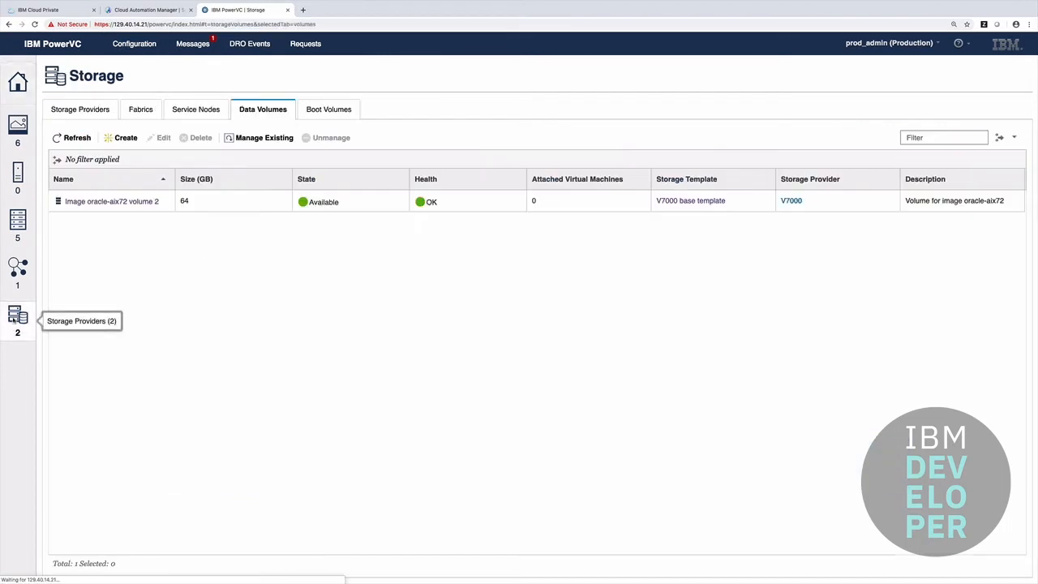
left_click(18, 269)
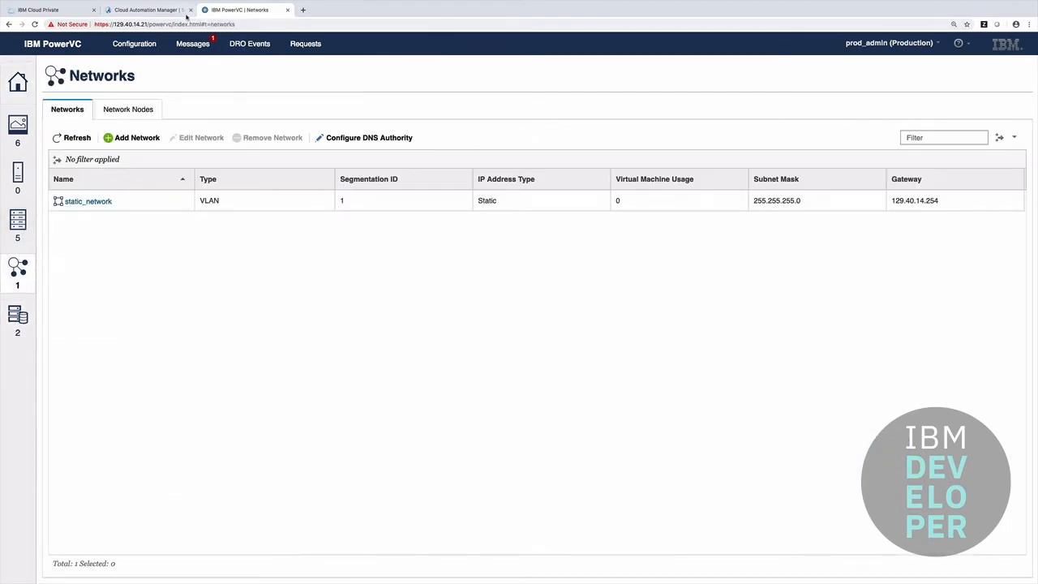
left_click(162, 11)
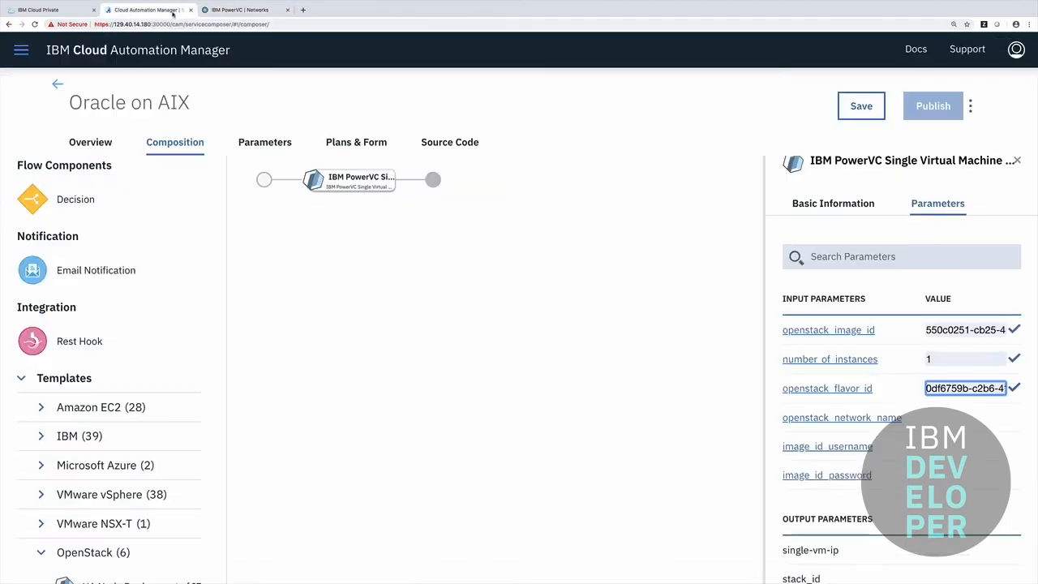
- Set openstack_network_name to static_network and image_id_username to root, and enter the image password
left_click(1013, 416)
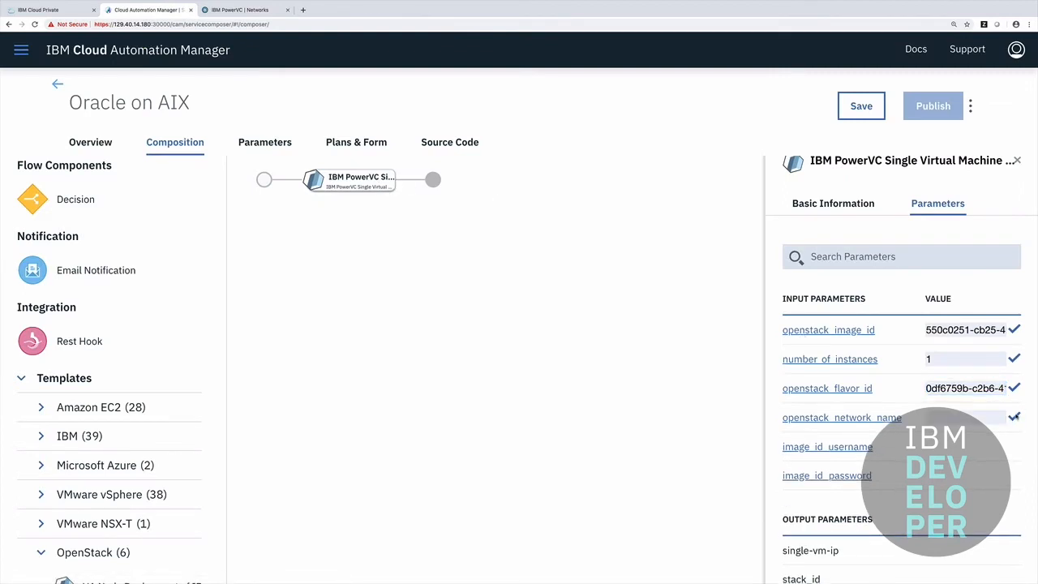
left_click(993, 419)
type("stat")
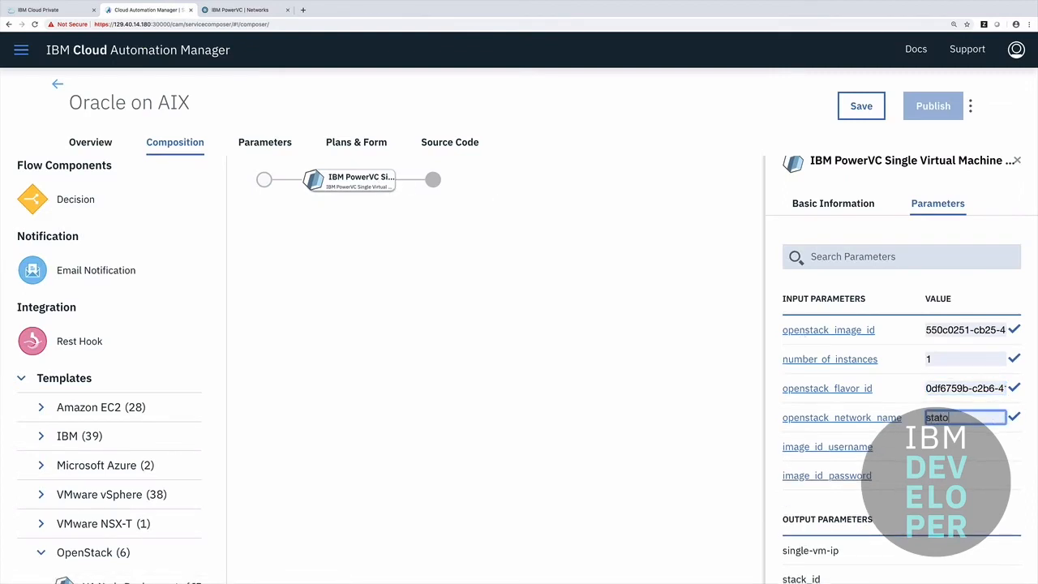
type("ic_network")
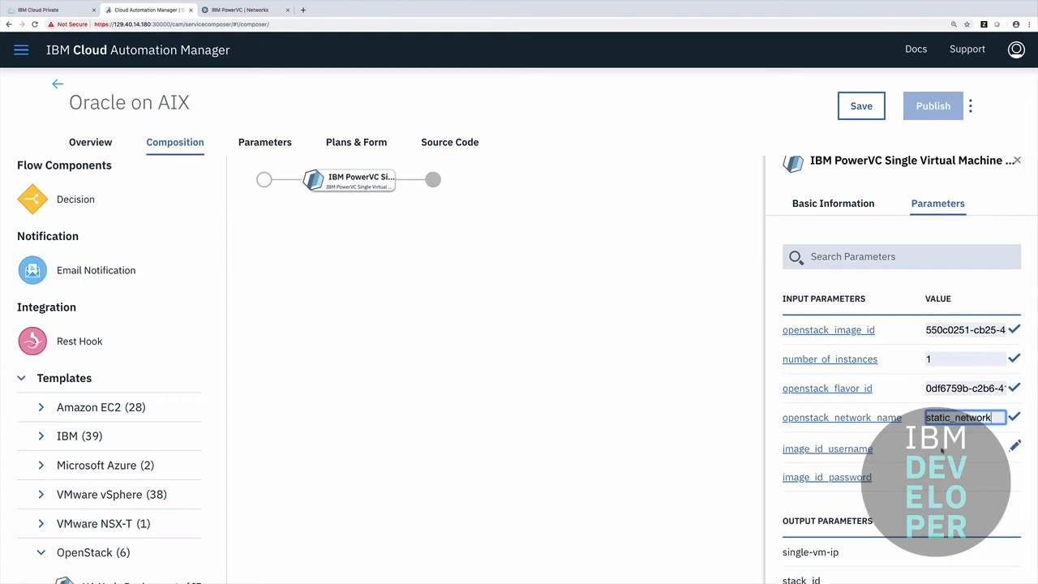
left_click(944, 446)
left_click(1012, 447)
left_click(982, 446)
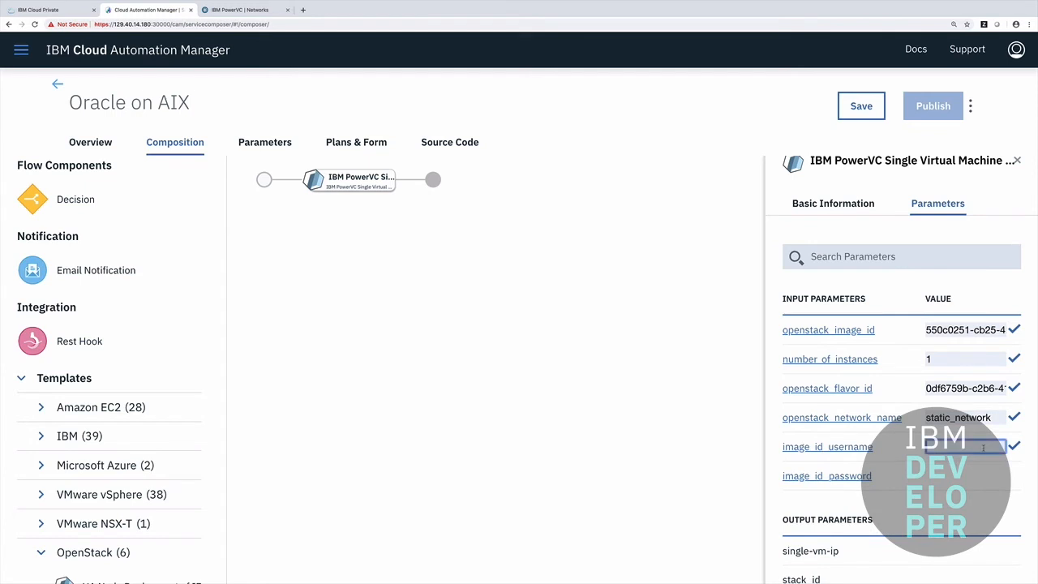
type("root")
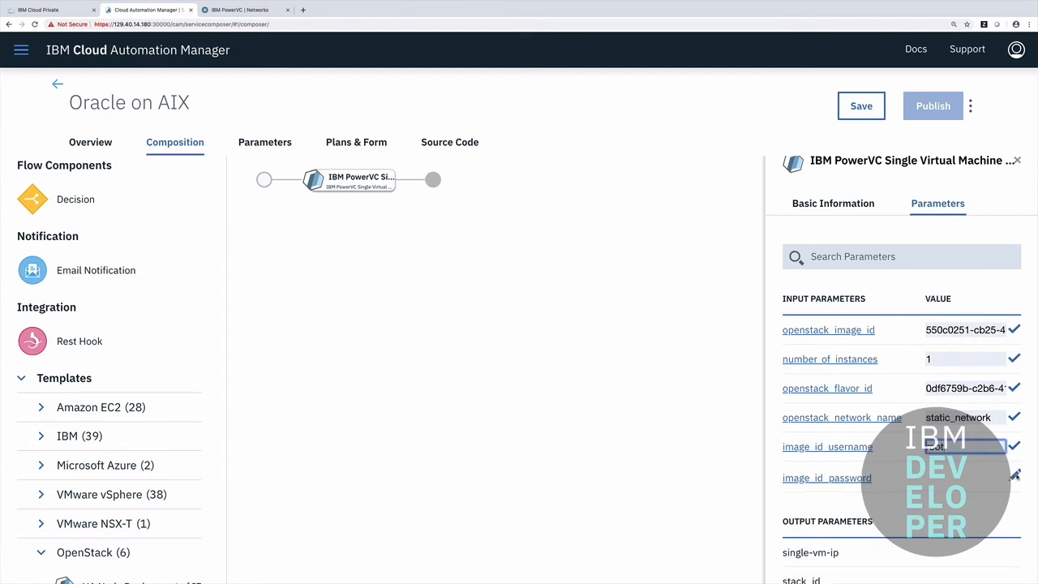
left_click(1015, 475)
left_click(973, 473)
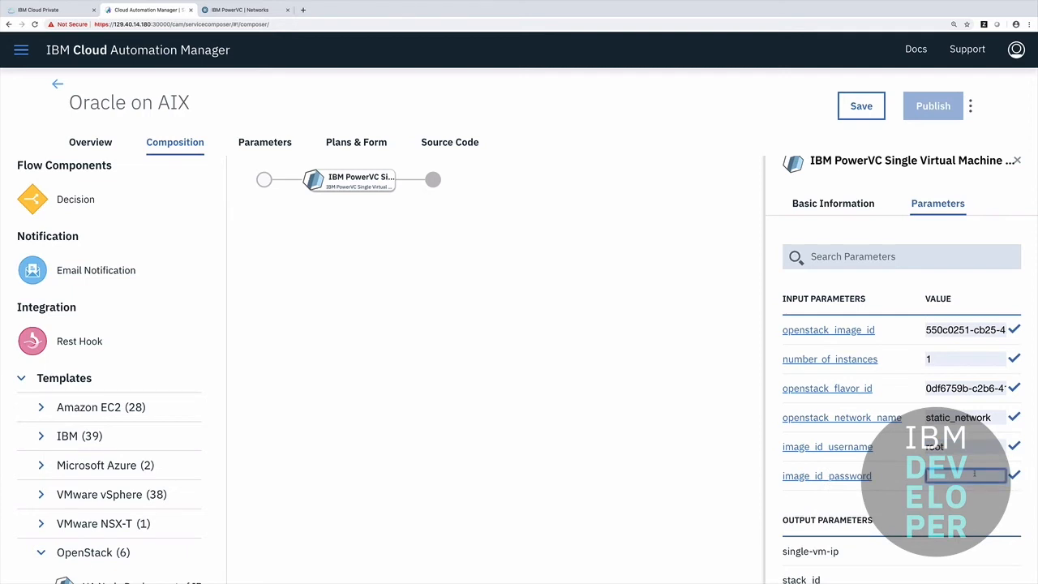
type("••••")
scroll(519, 349, "down", 3)
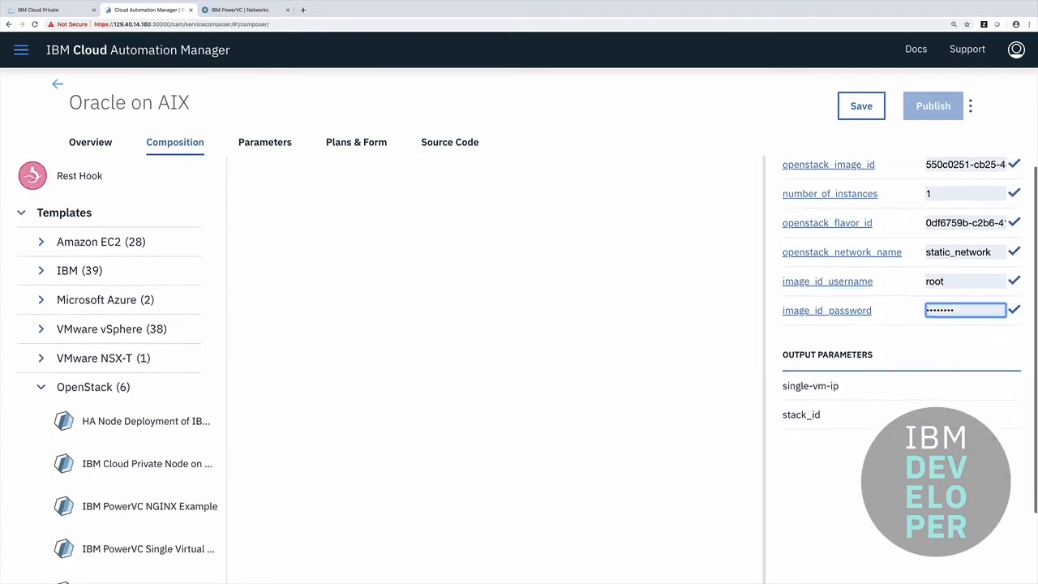
scroll(621, 301, "up", 3)
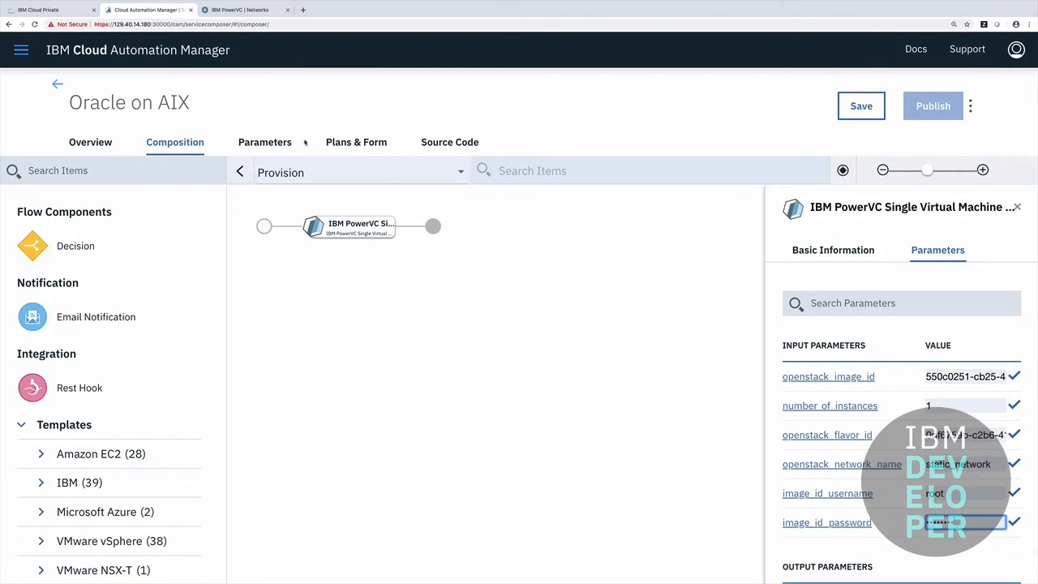
- Check the Plans & Form and Source Code views, then save and publish Oracle on AIX
left_click(353, 143)
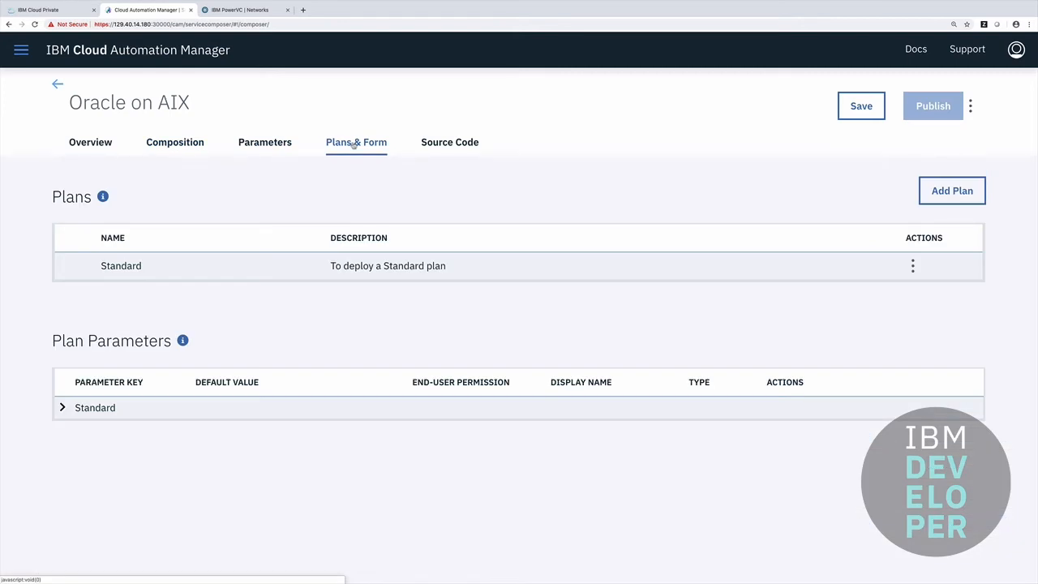
left_click(446, 147)
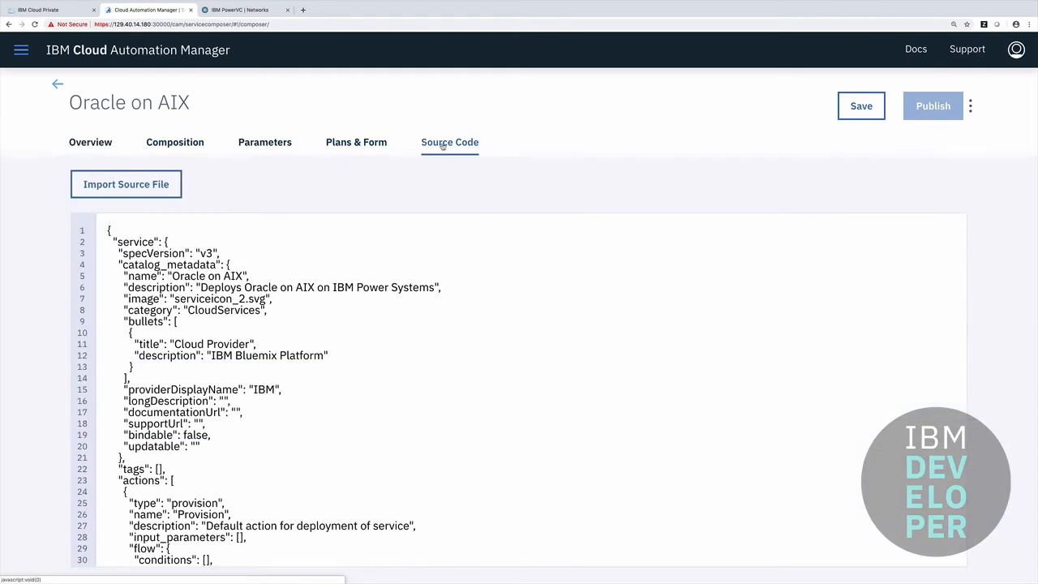
left_click(859, 107)
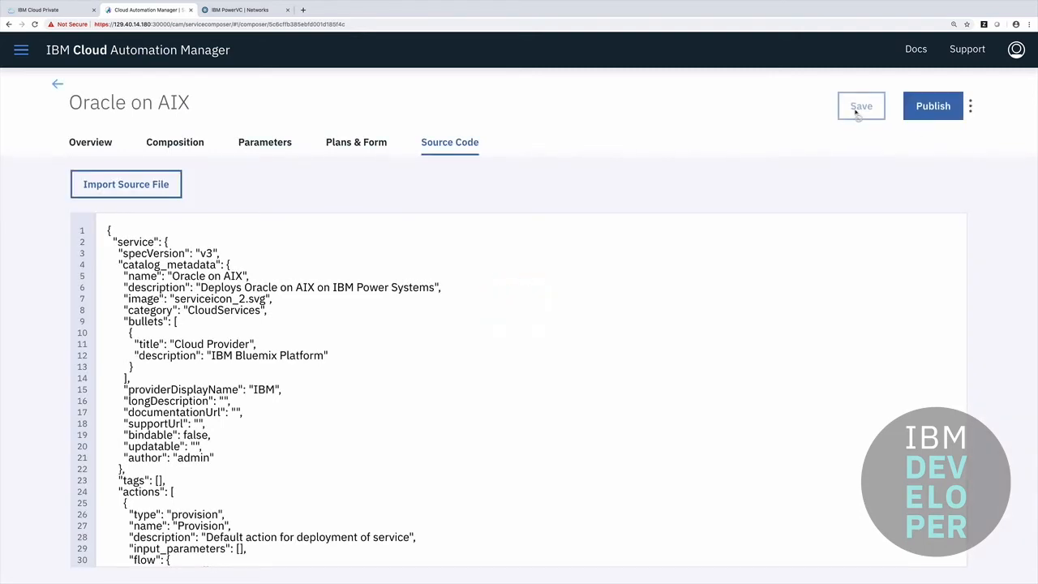
left_click(933, 105)
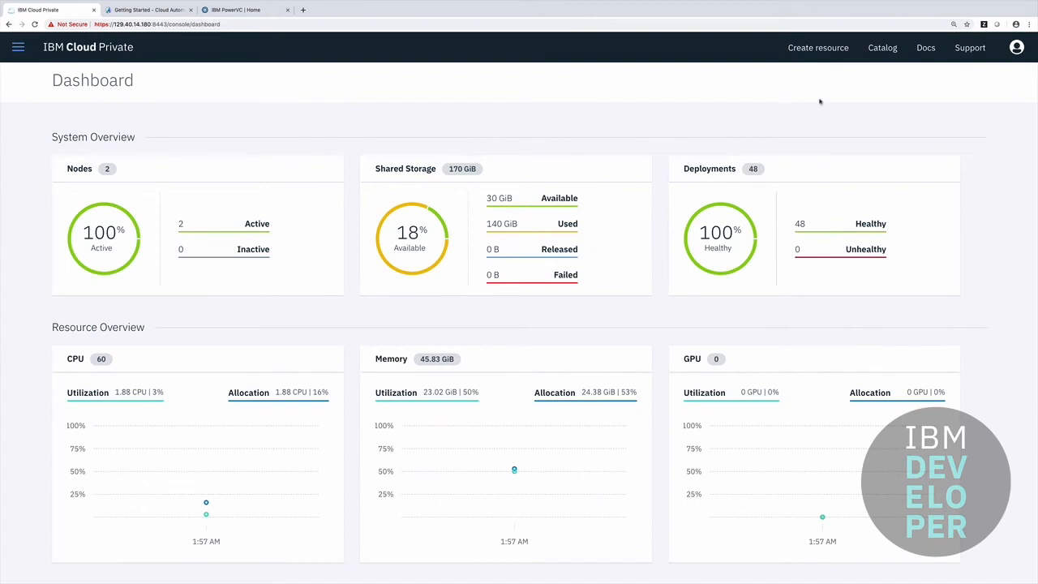
- Search the ICP catalog for oracle and open the oracle-atop-aix service with its standard plan
left_click(881, 49)
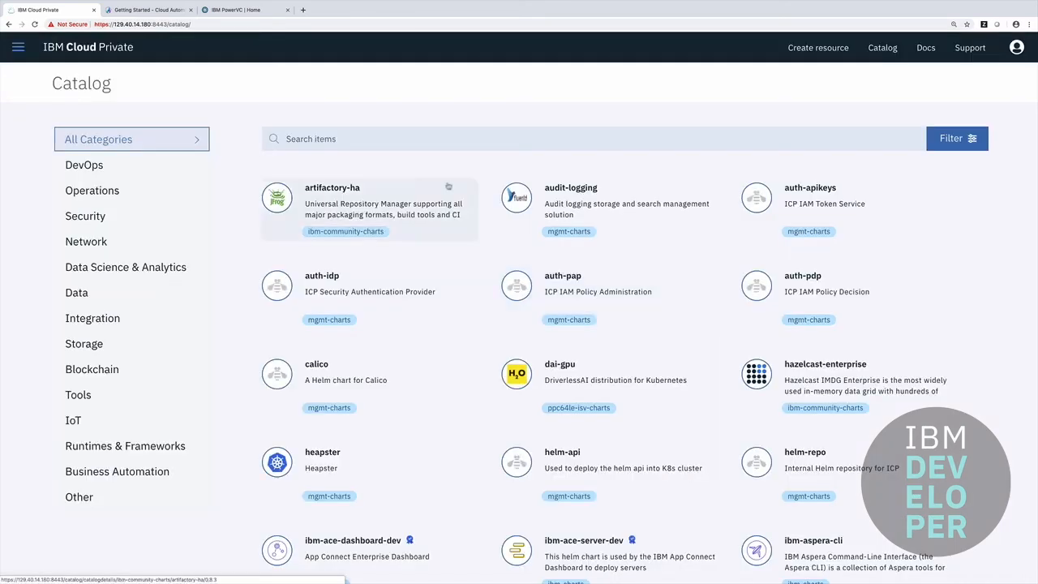
left_click(414, 144)
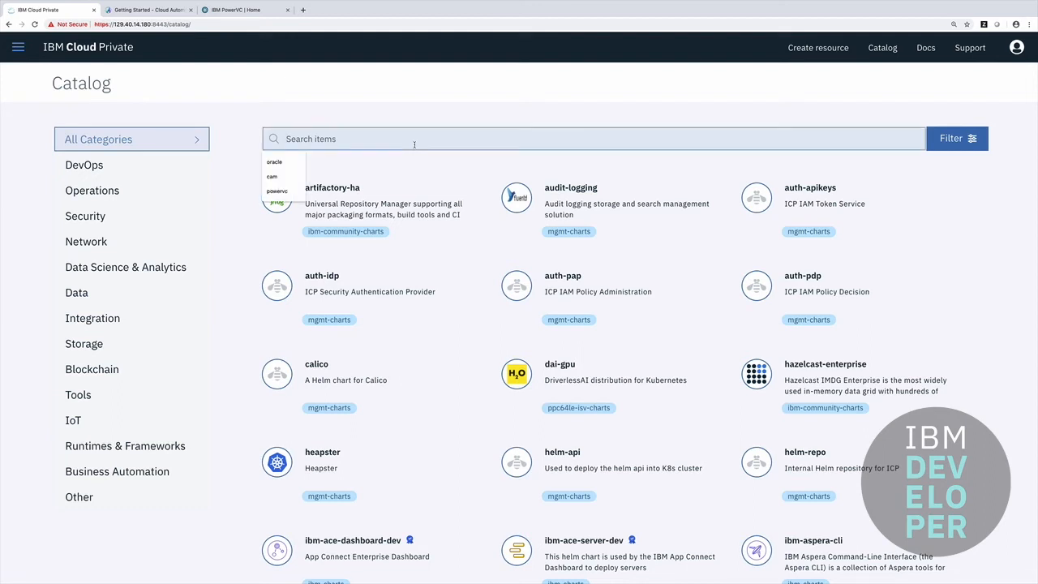
type("oracle")
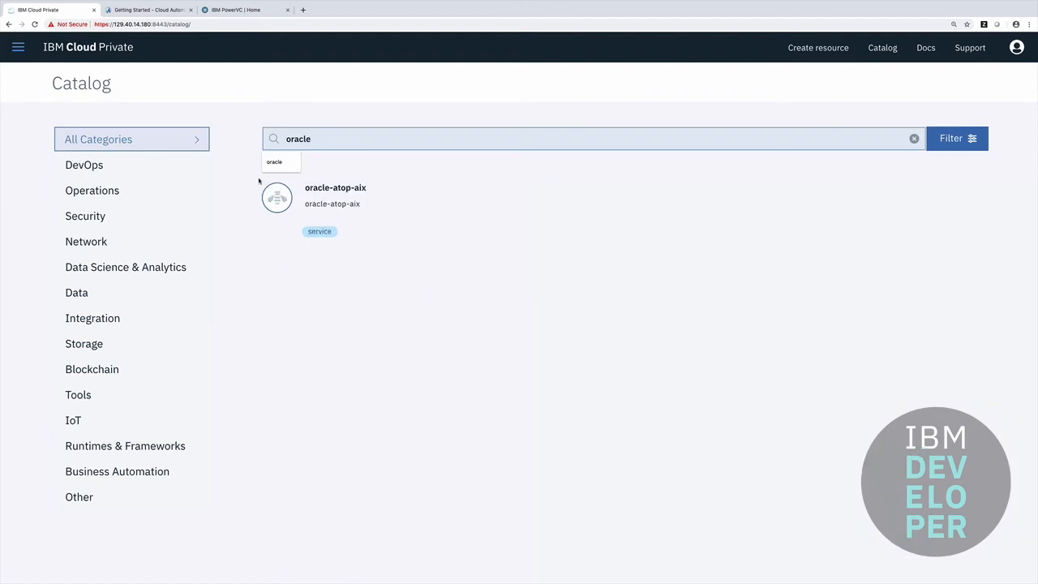
left_click(320, 188)
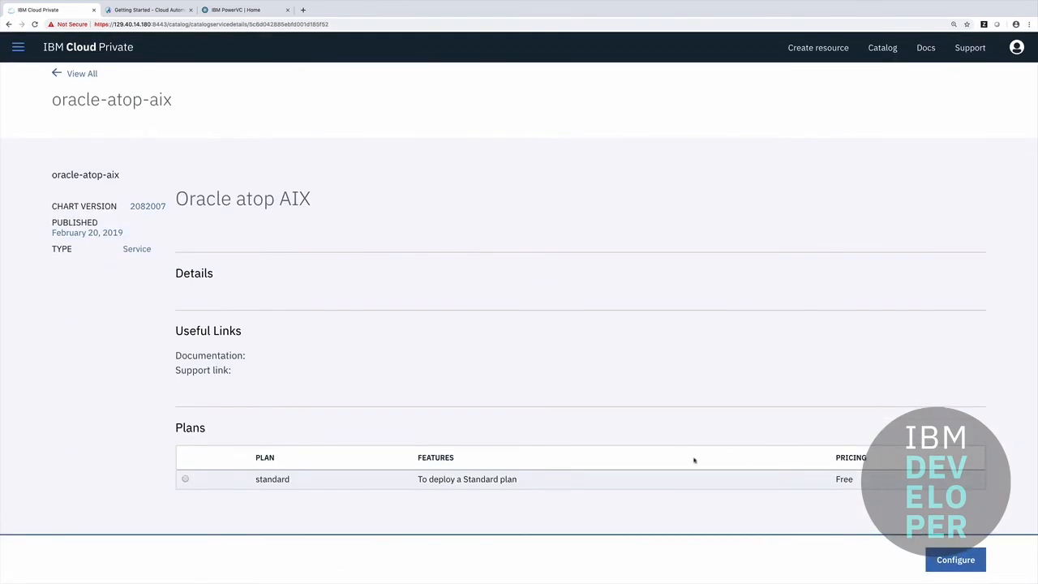
left_click(185, 479)
- Configure the instance name oracle-aix in the default namespace, then install and confirm the deployment
left_click(938, 559)
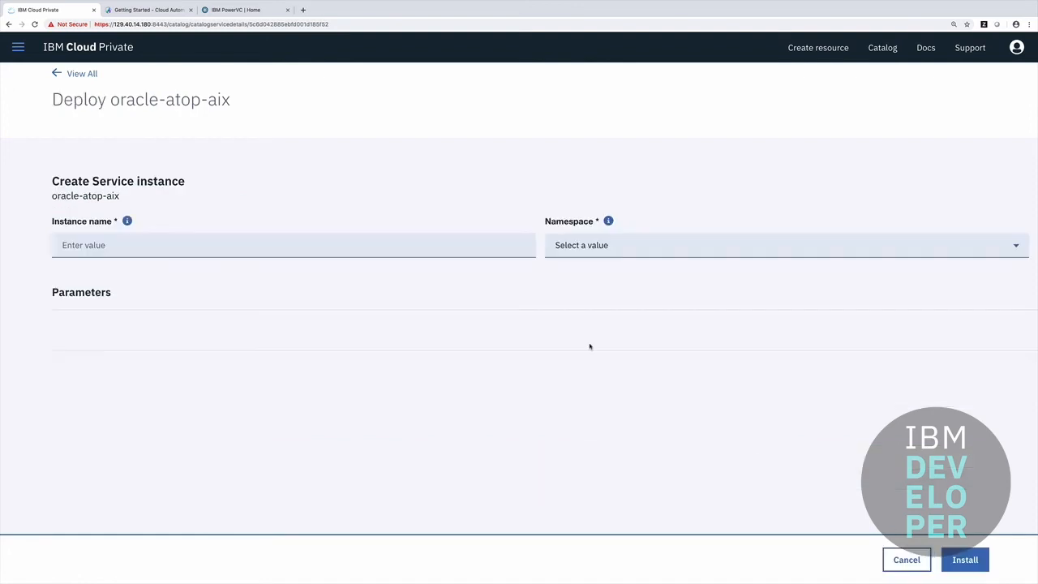
left_click(310, 248)
type("or")
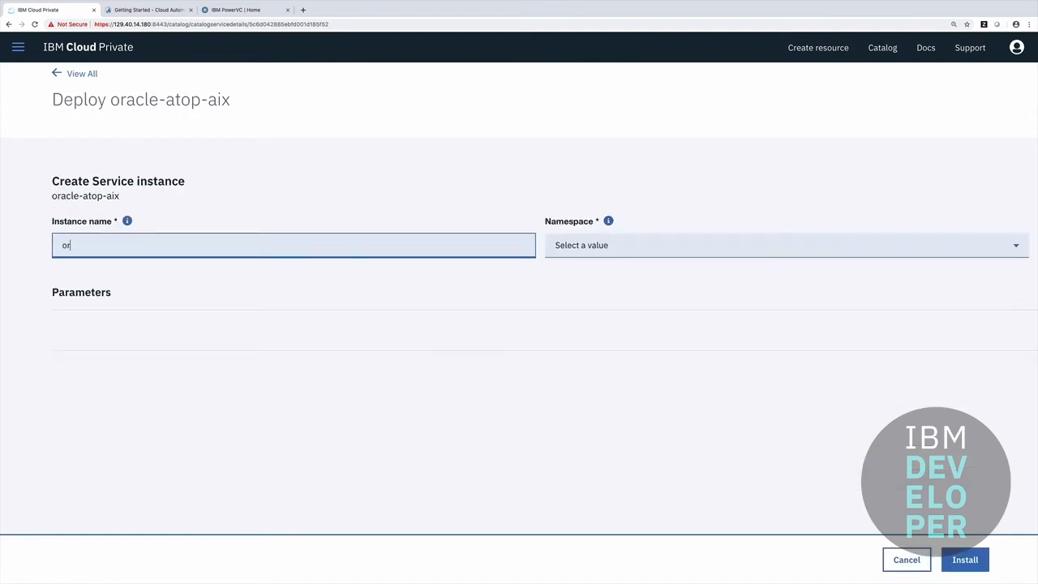
type("acle-aix")
left_click(568, 245)
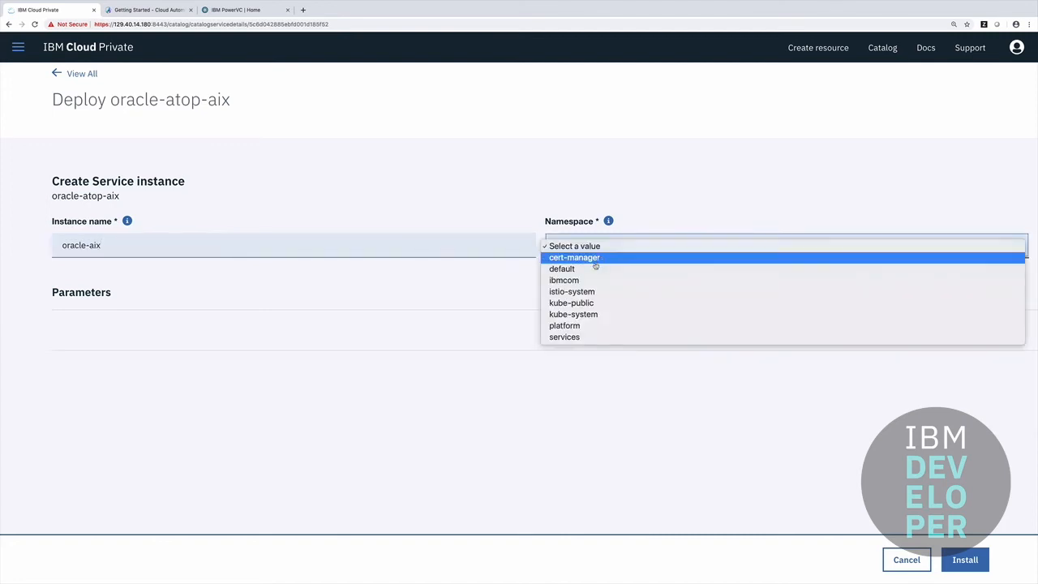
left_click(593, 269)
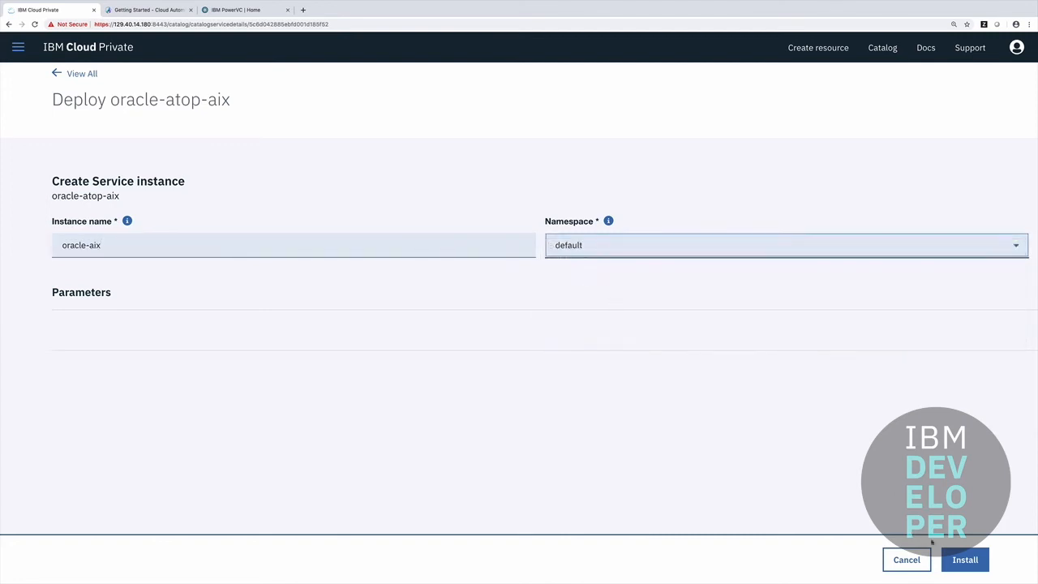
left_click(965, 560)
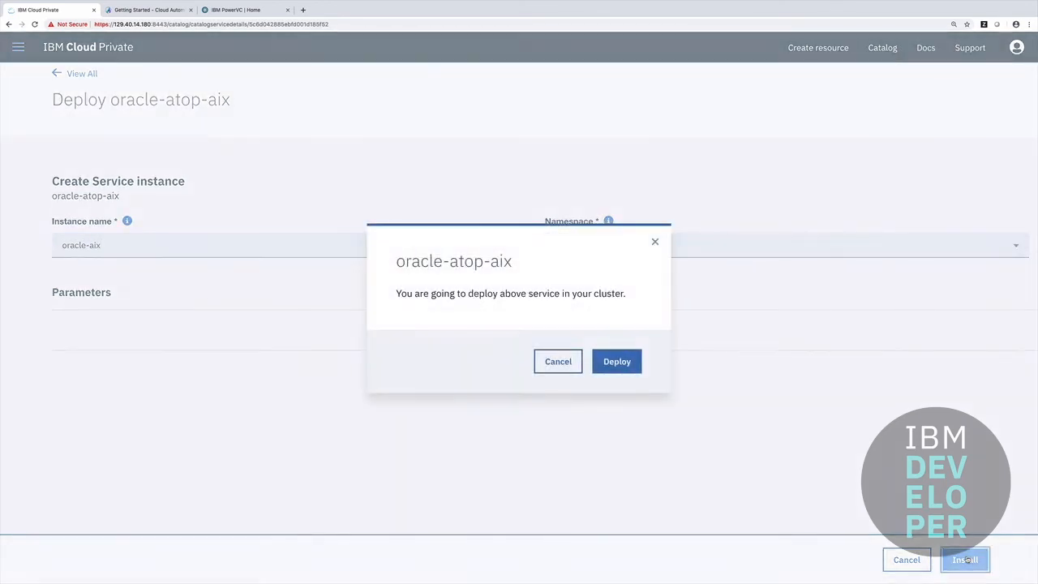
left_click(613, 361)
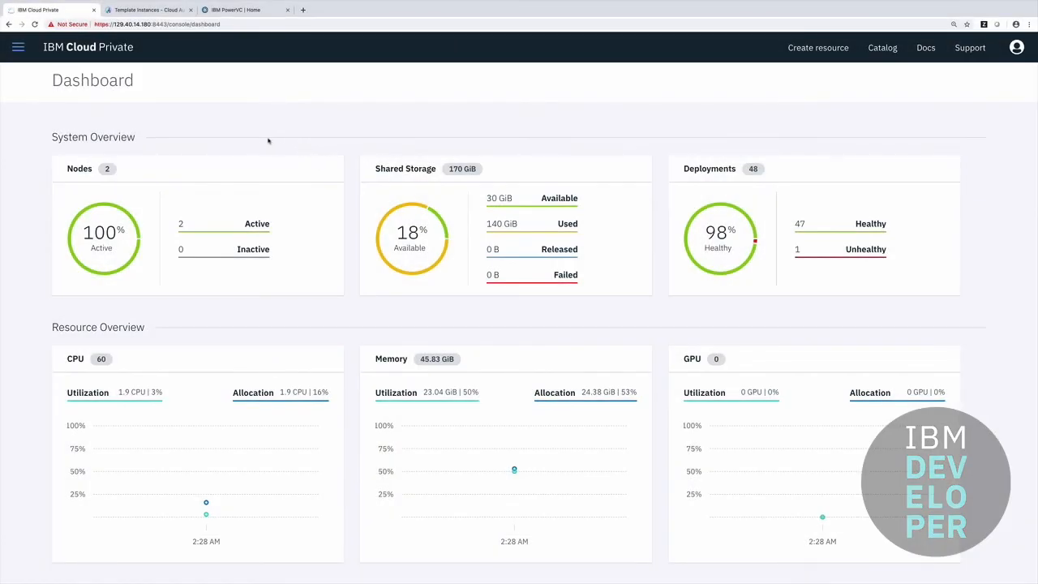
- Go to Workloads > Brokered Services, then view oracle-aix as Running in CAM's Deployed Instances
left_click(18, 48)
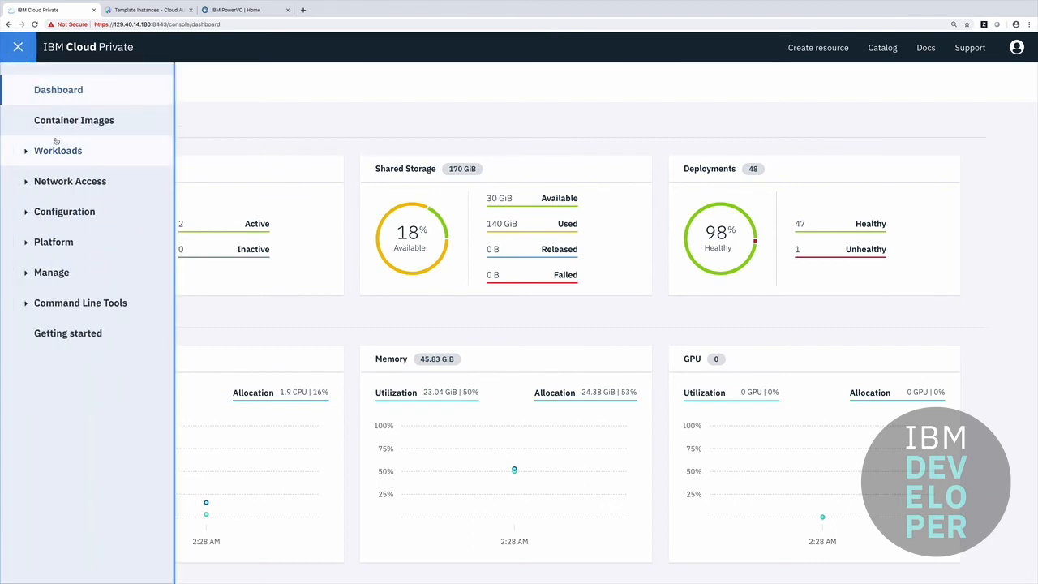
left_click(34, 151)
left_click(72, 180)
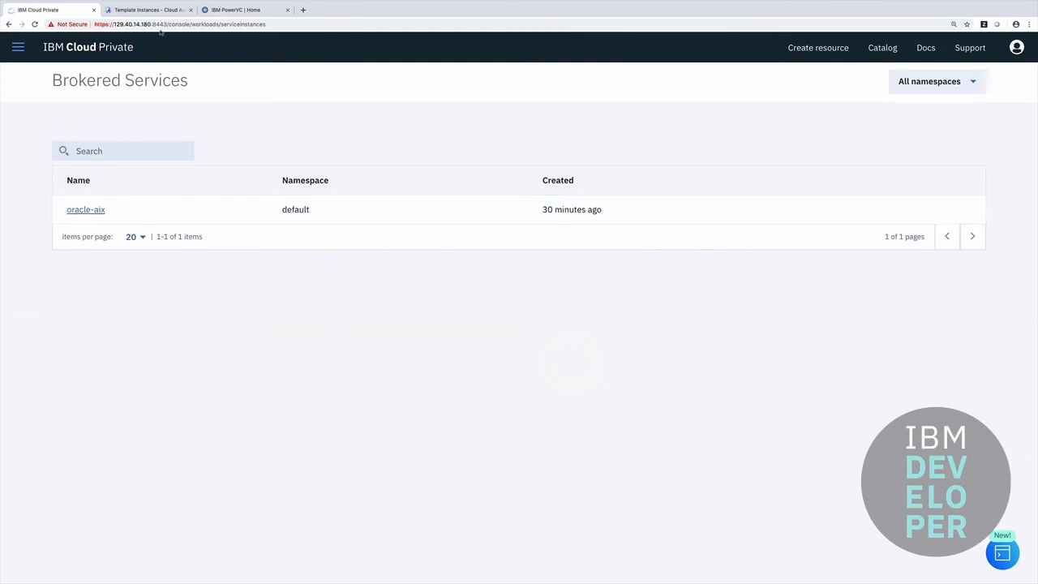
left_click(144, 10)
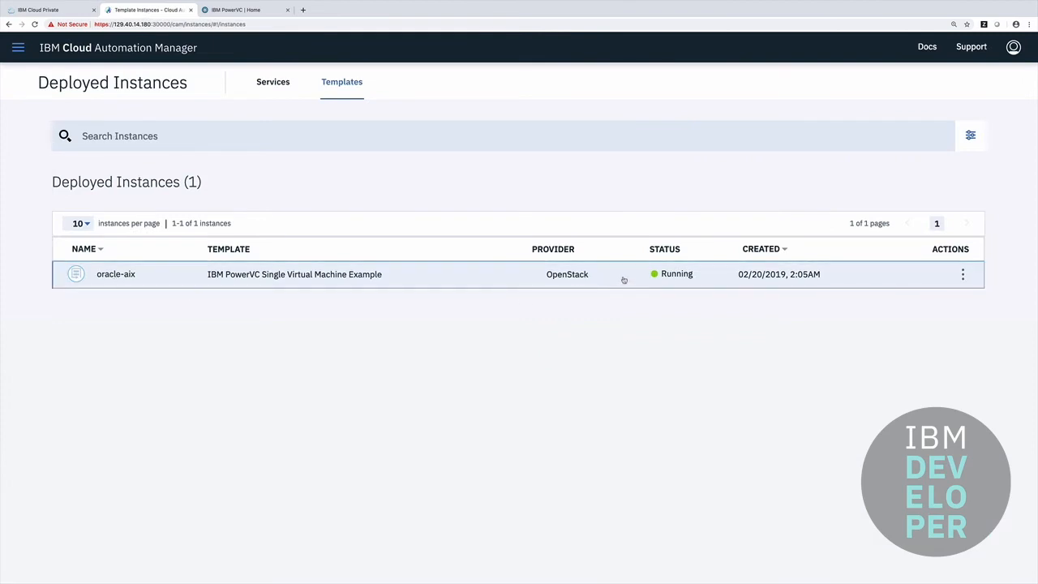
- List PowerVC's virtual machines to find terraform-single-vm-01 at 129.40.14.106, and restore the vSSH window
left_click(231, 12)
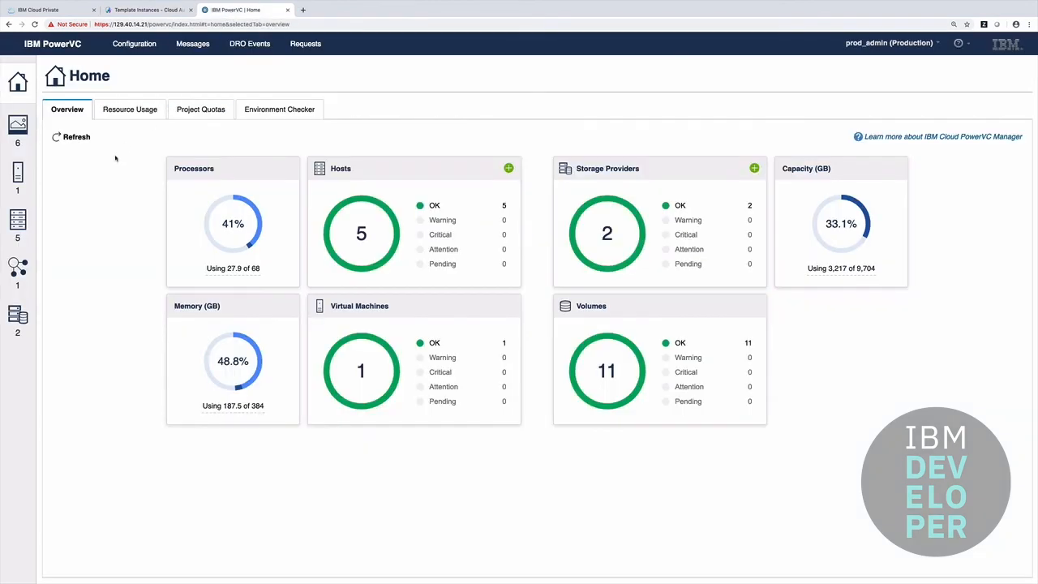
left_click(19, 176)
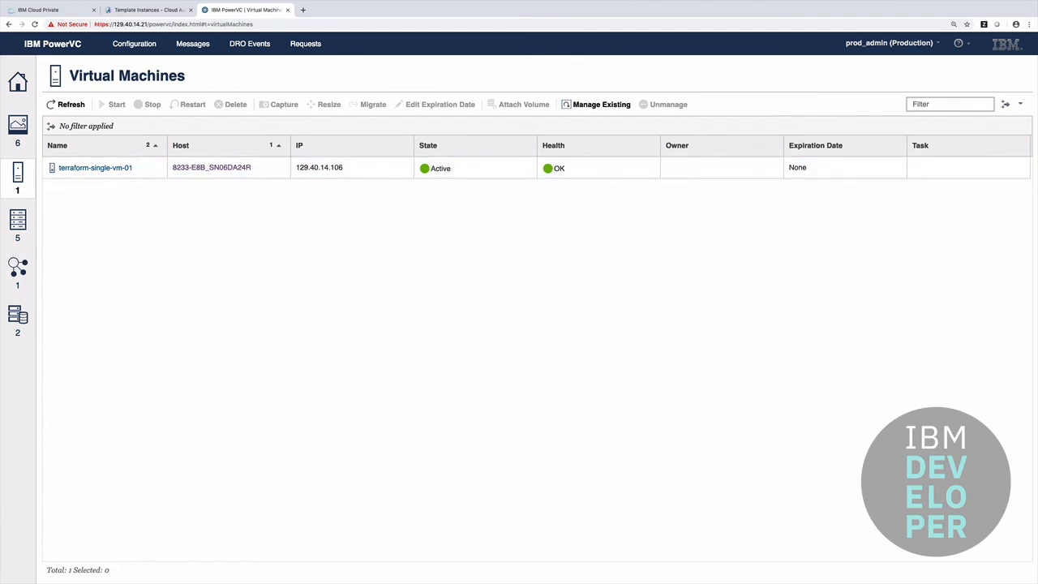
left_click(5, 436)
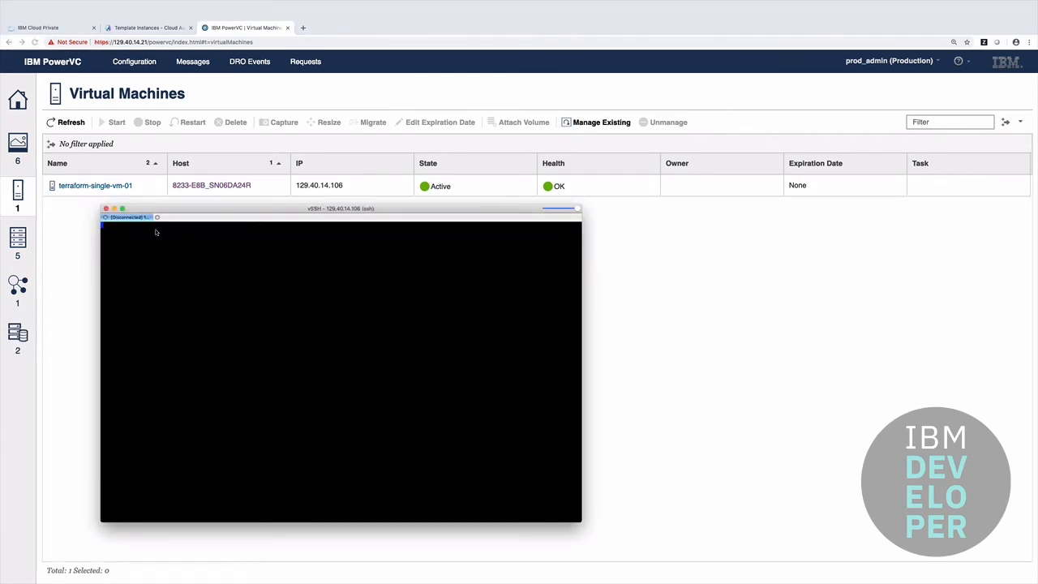
- Connect the vSSH session to 129.40.14.106, accepting the host key, and log in as root
right_click(138, 218)
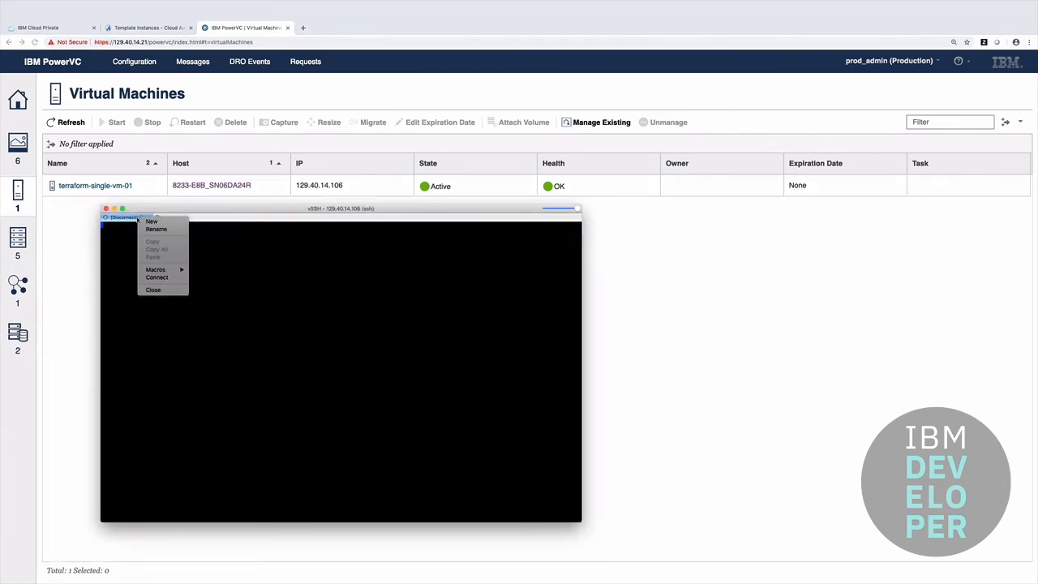
left_click(156, 277)
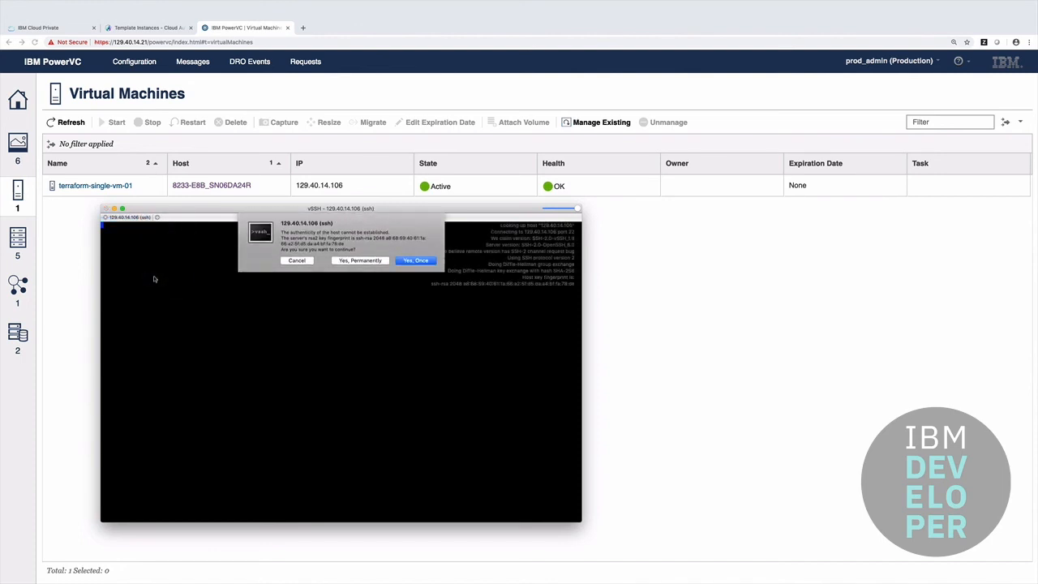
key("Return")
type("root")
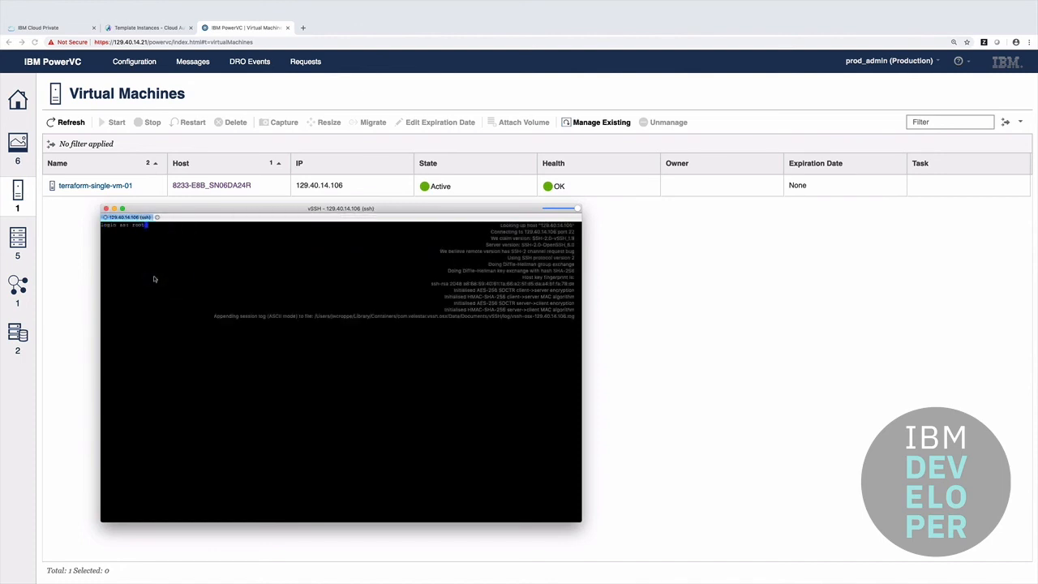
key("Return")
key("Return")
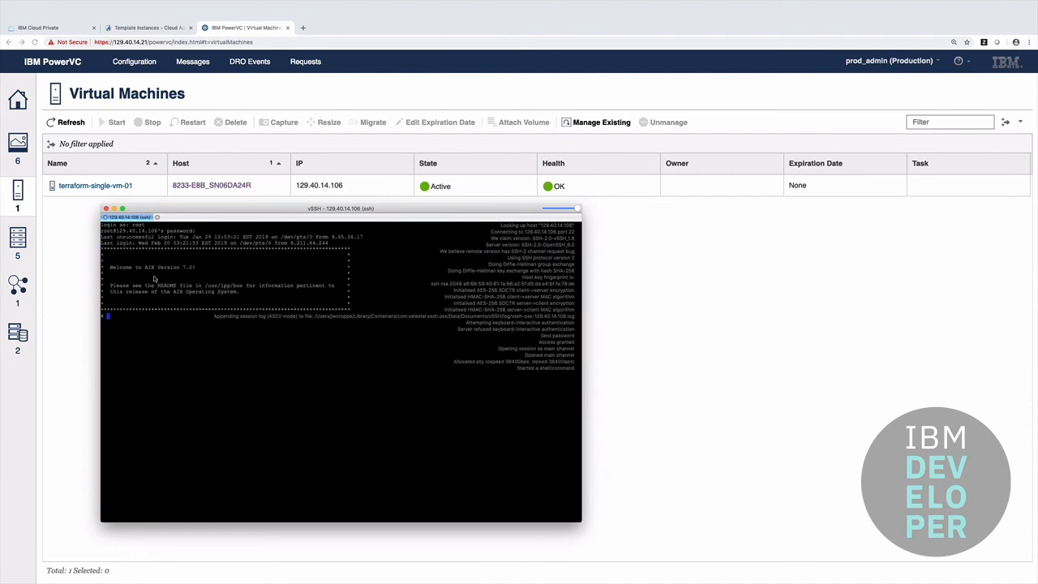
- Run lspv to show hdisk0 in rootvg and hdisk1 in oravg, then su - oracle
type("lspv")
key("Return")
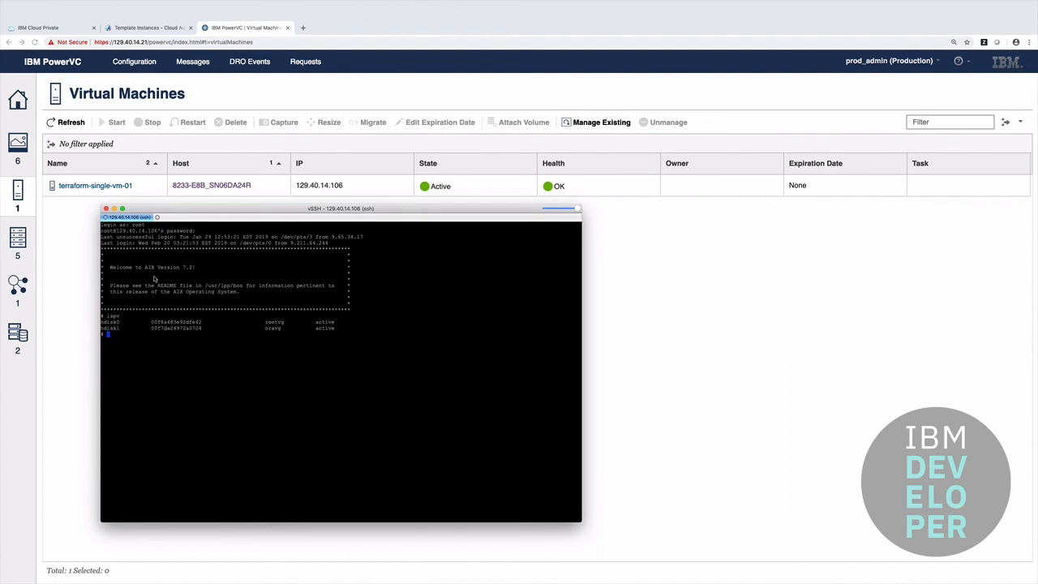
type("su - oracle")
key("Return")
key("super+Tab")
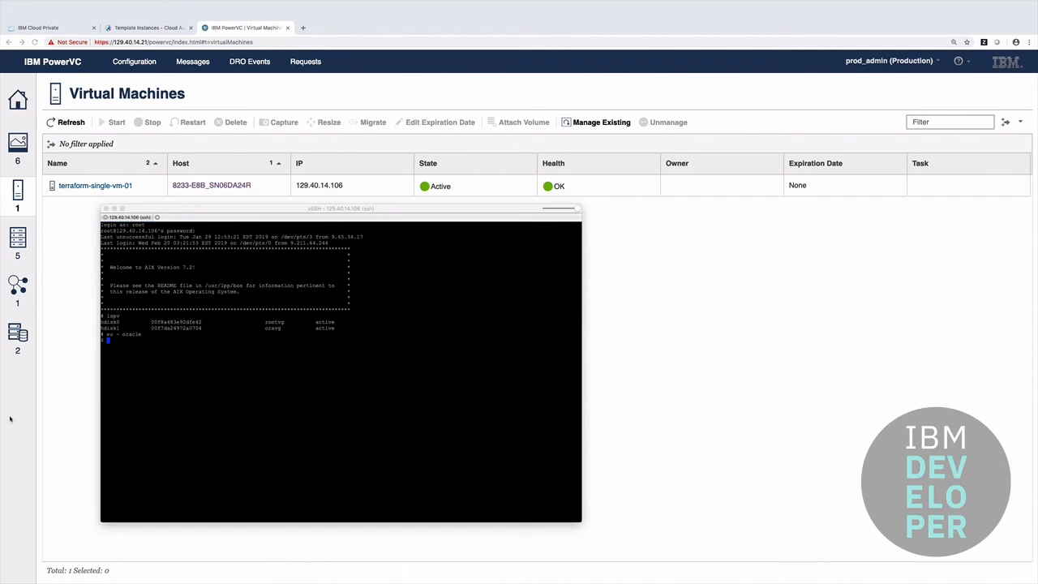
- Run startdb to start Oracle, and highlight the SQL*Plus 12.2.0.1.0 Connected output
left_click(233, 410)
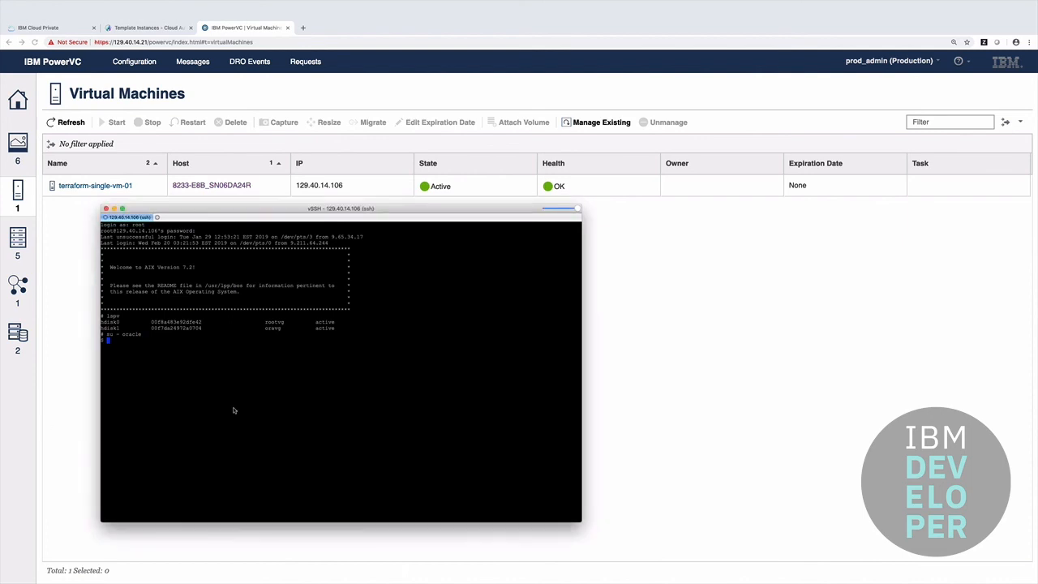
type("startdb")
key("Return")
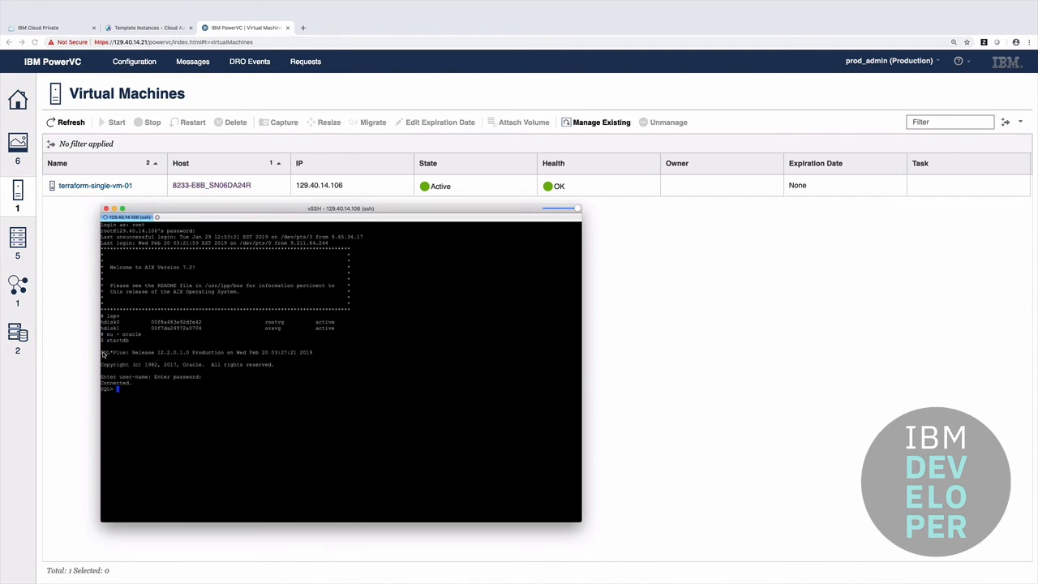
left_click_drag(103, 353, 241, 389)
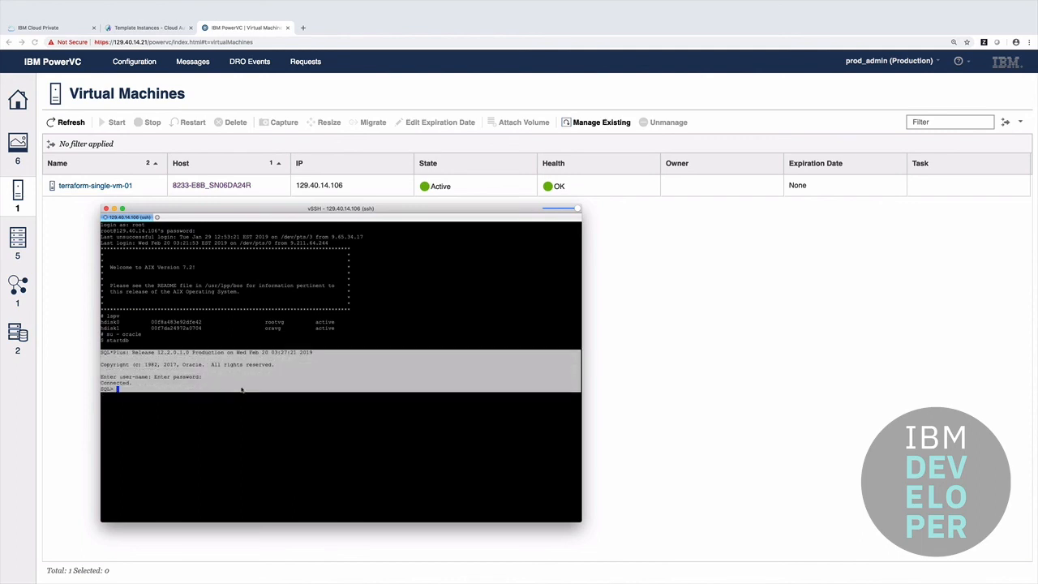